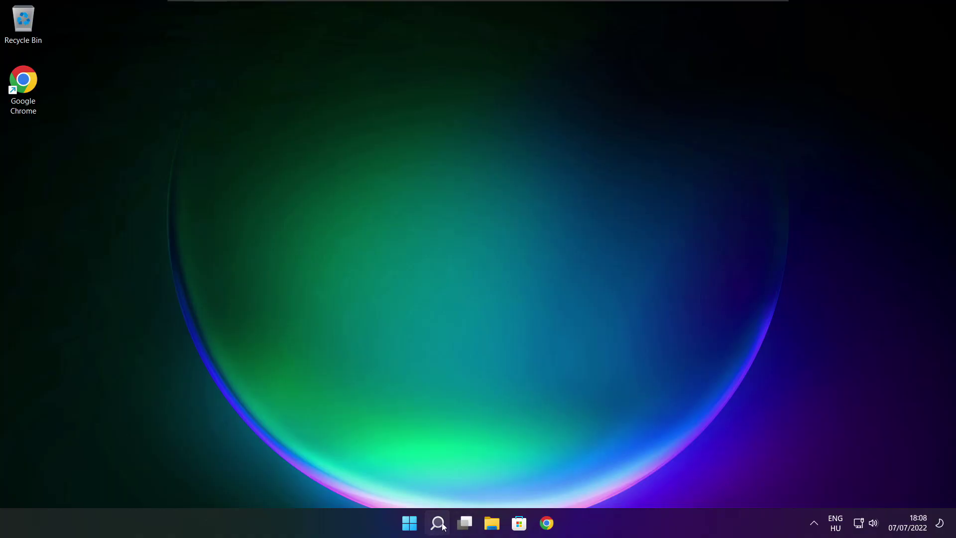
Step: Search for 'device manager' and launch the Device Manager best match
left_click(439, 524)
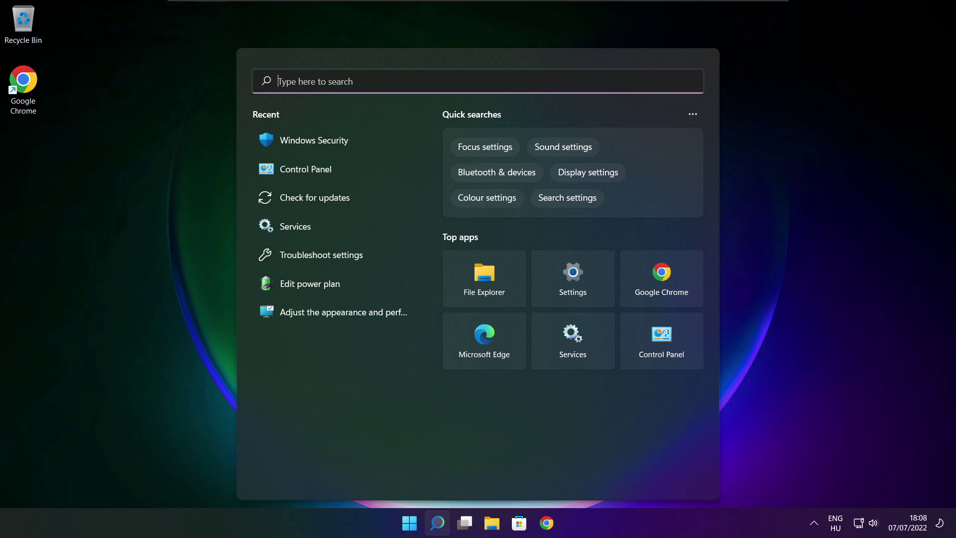
type("devic")
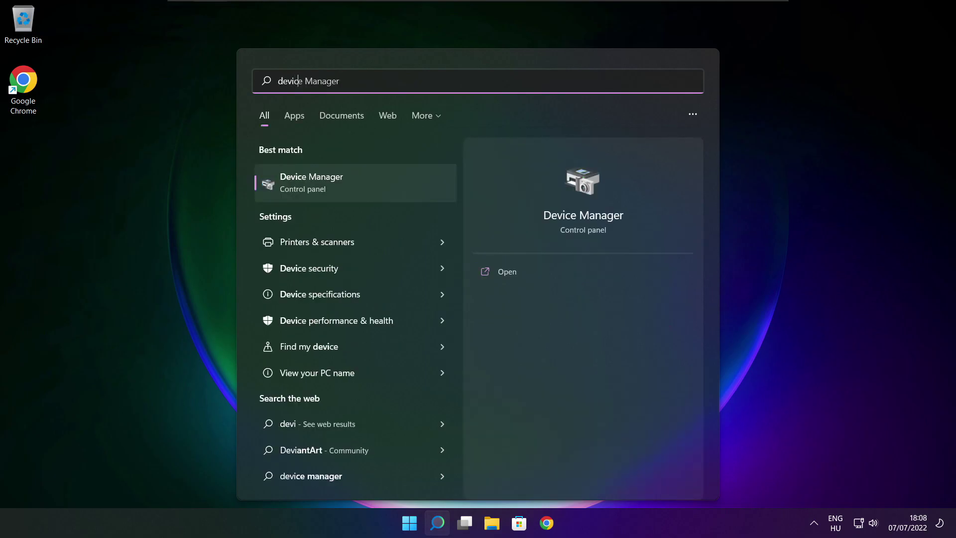
type("e mana")
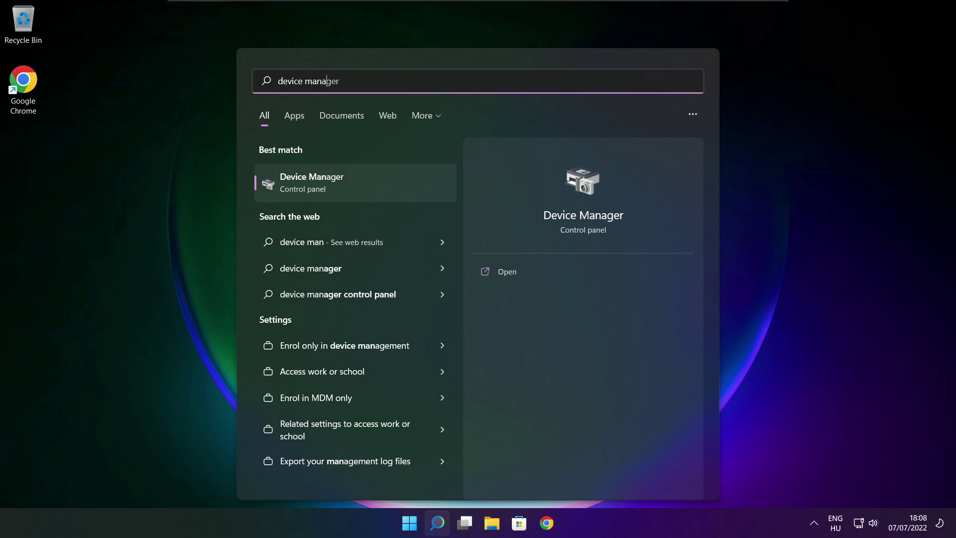
type("ger")
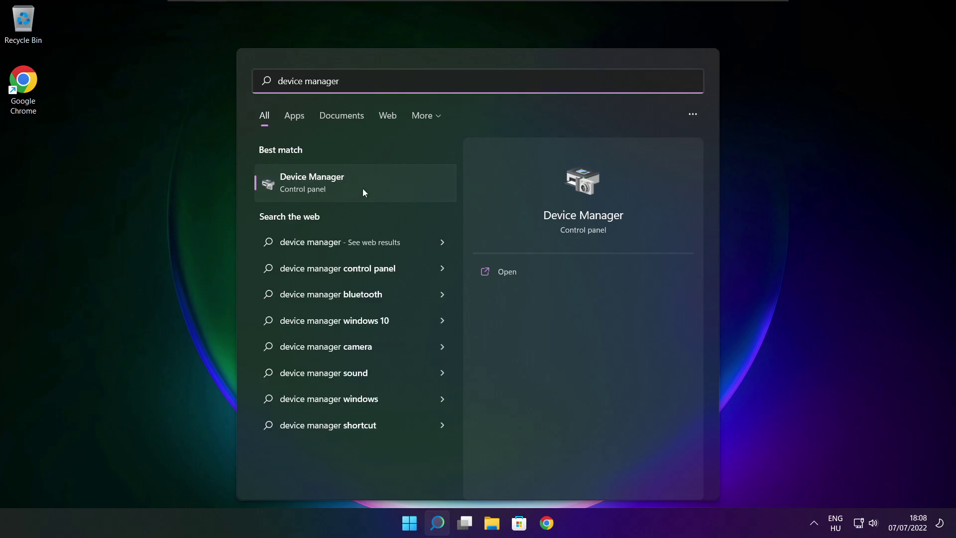
left_click(393, 187)
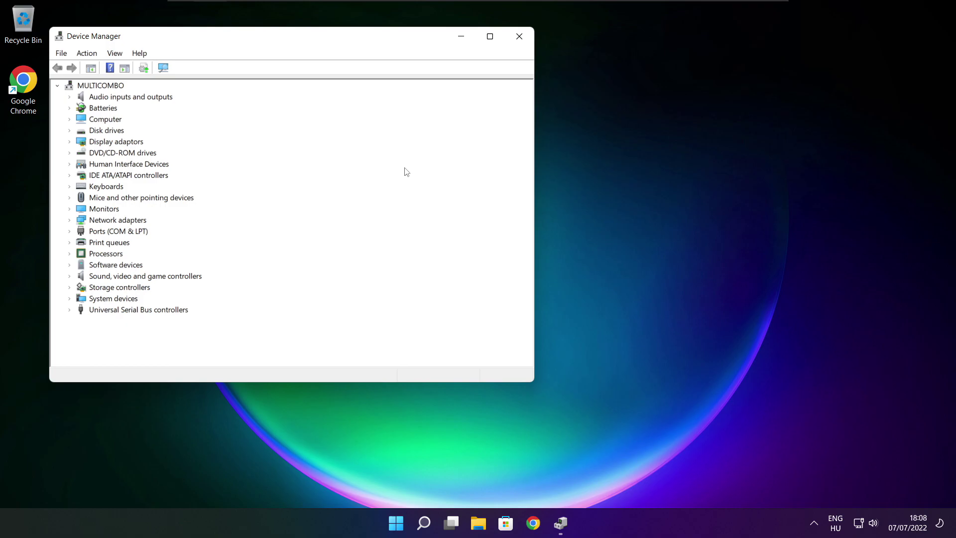
Step: Run an automatic driver search for the VMware SVGA 3D display adaptor, which already has the best driver
left_click(490, 37)
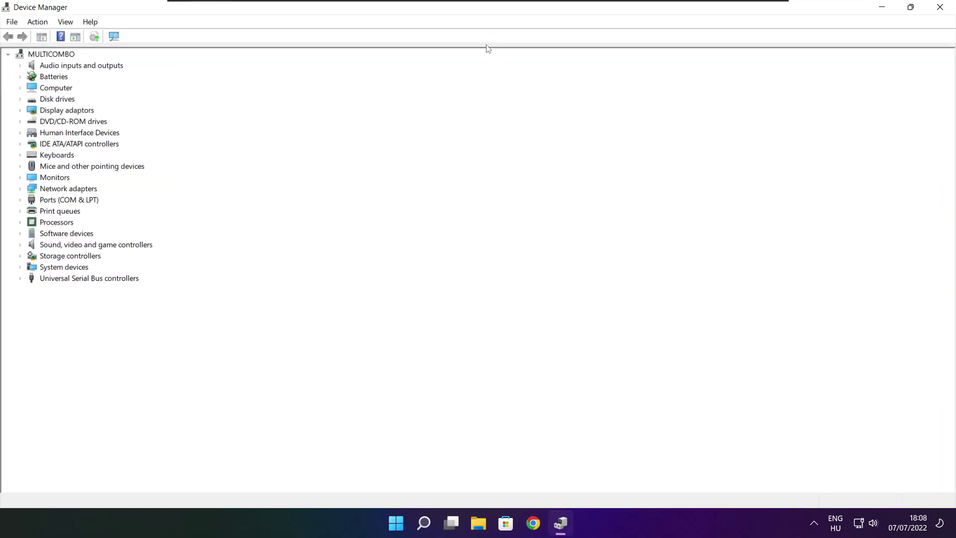
left_click(57, 110)
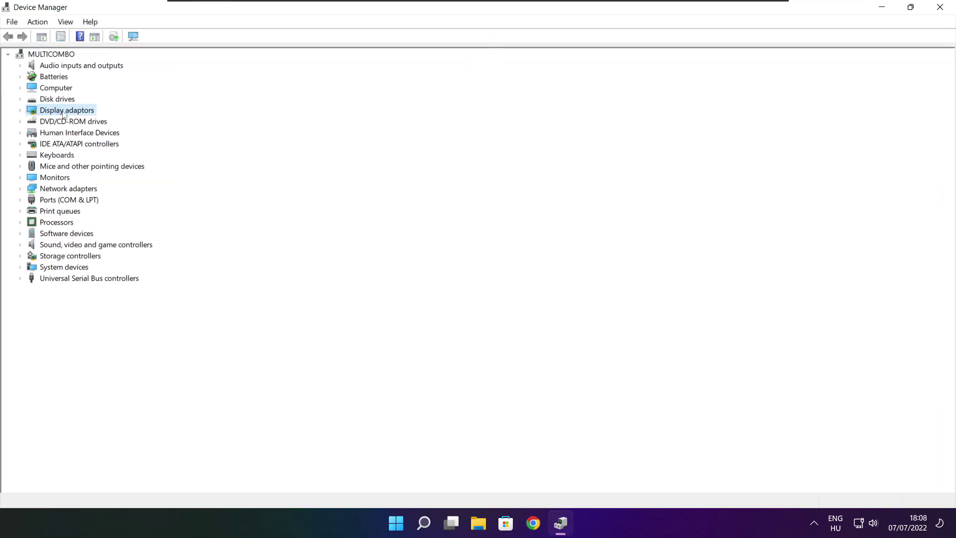
left_click(20, 110)
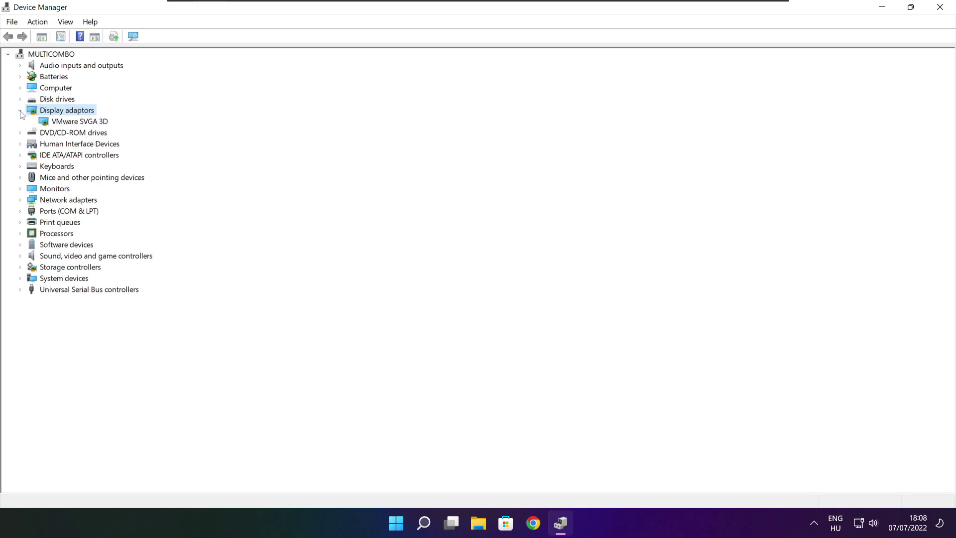
left_click(49, 123)
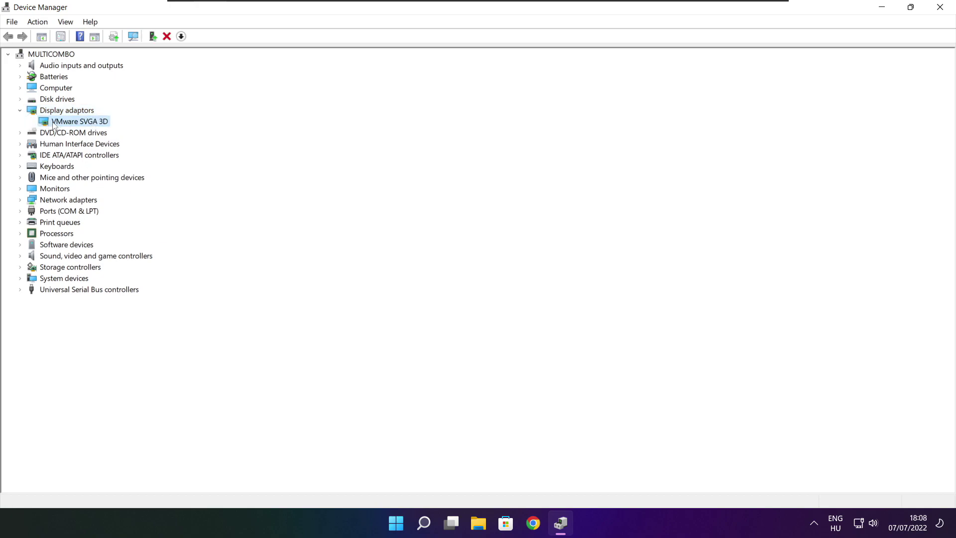
right_click(68, 121)
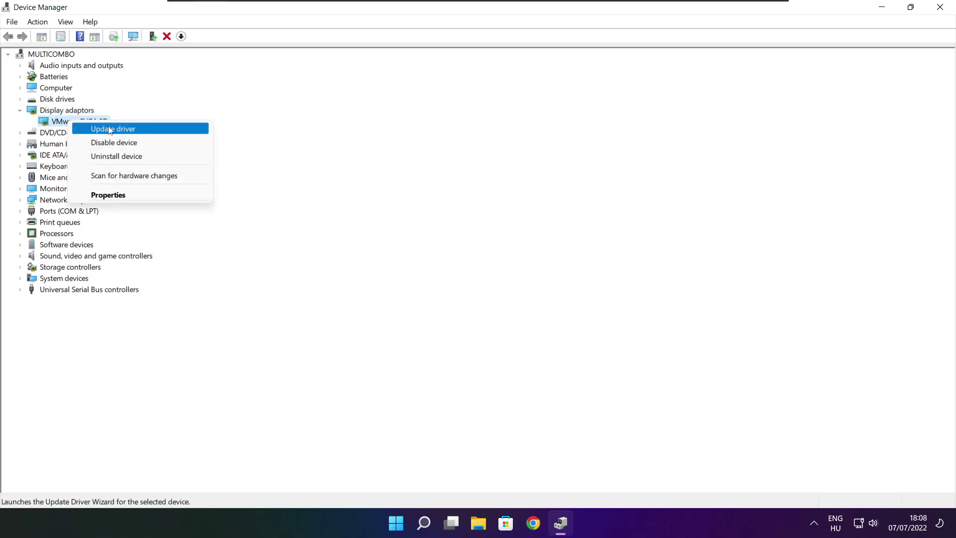
left_click(136, 129)
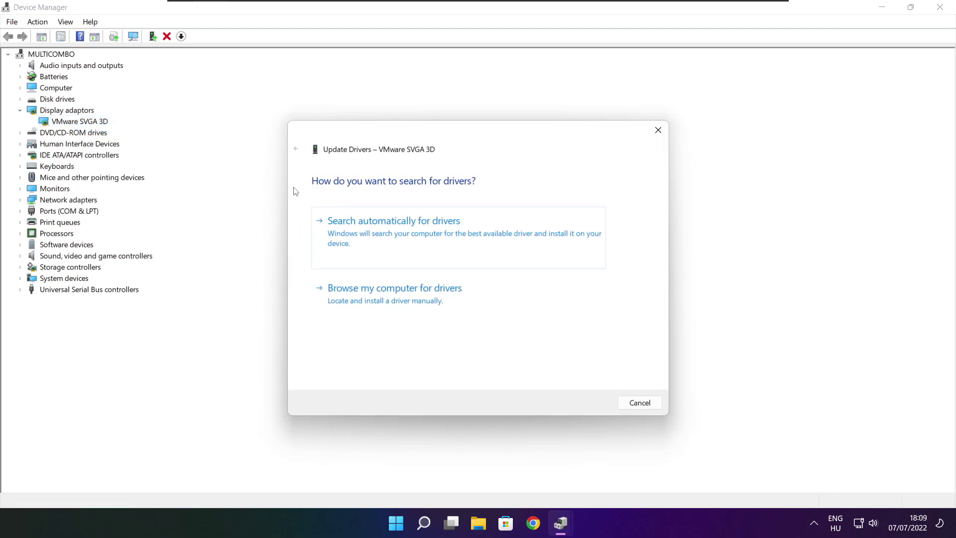
left_click(440, 240)
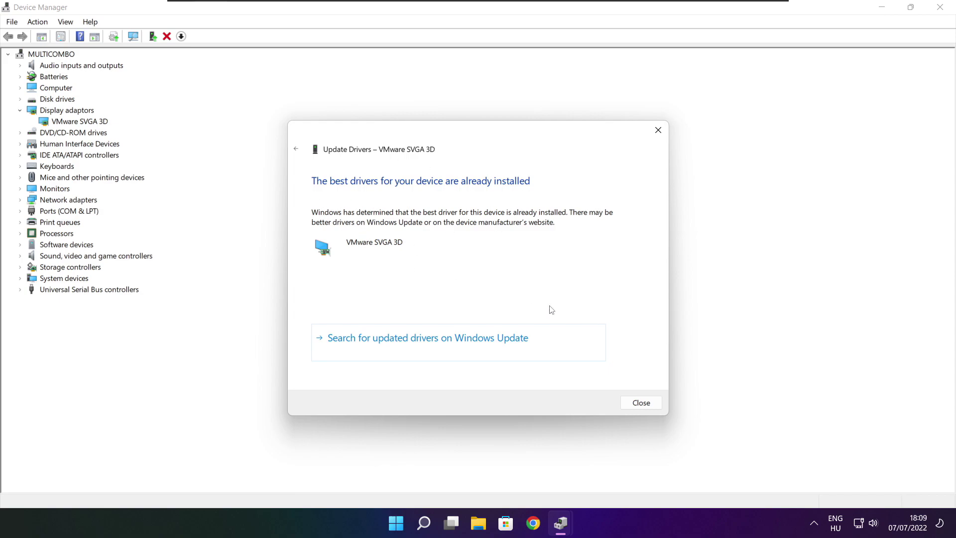
left_click(641, 403)
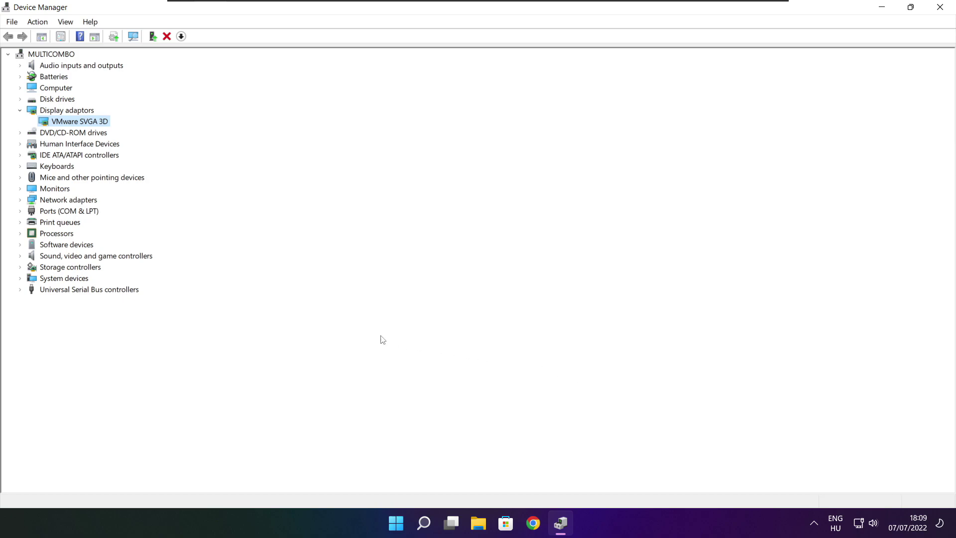
left_click(26, 260)
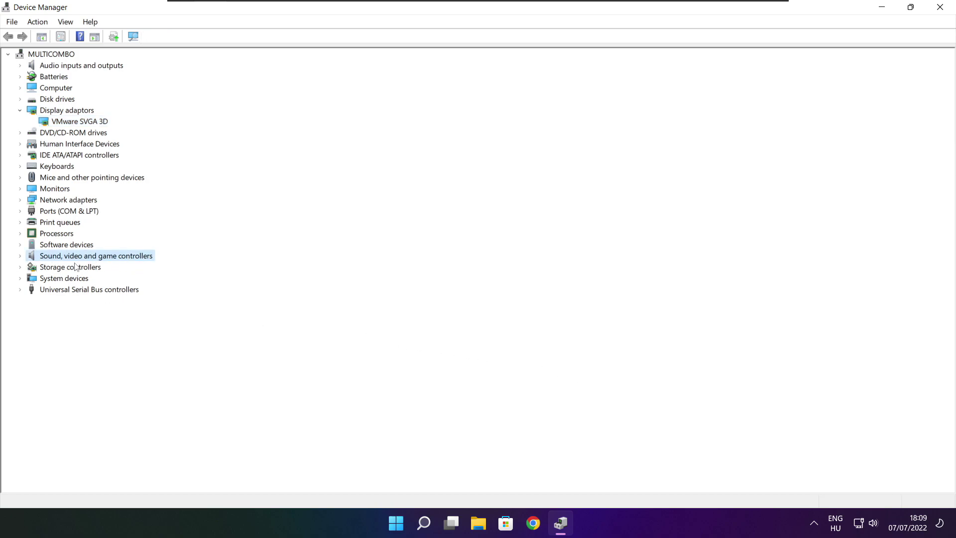
Step: Search automatically for a newer High Definition Audio Device driver, then close Device Manager
left_click(20, 256)
left_click(90, 269)
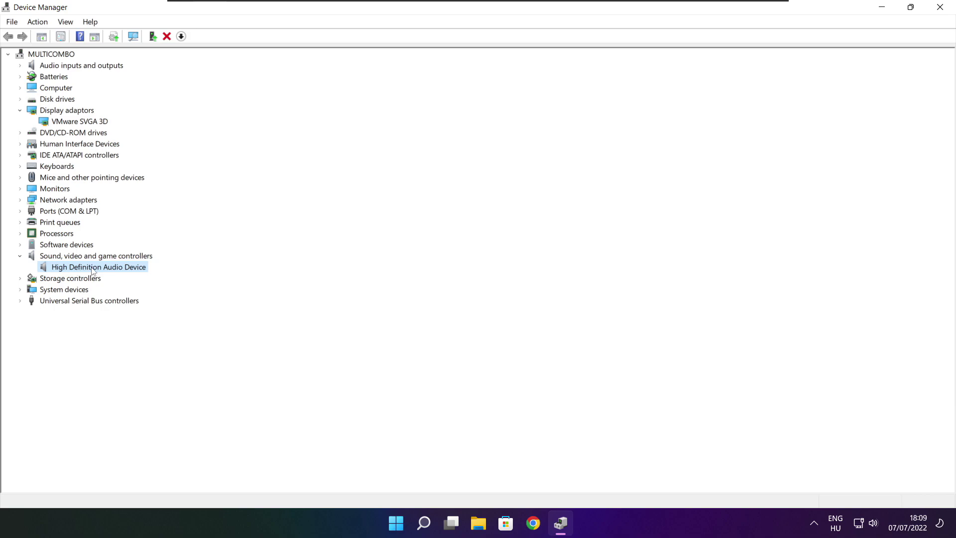
right_click(91, 271)
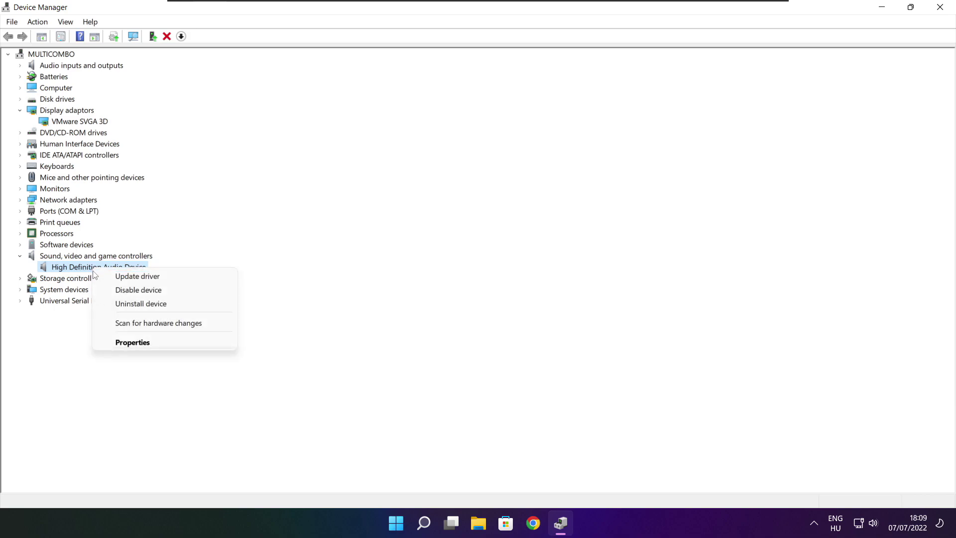
left_click(187, 281)
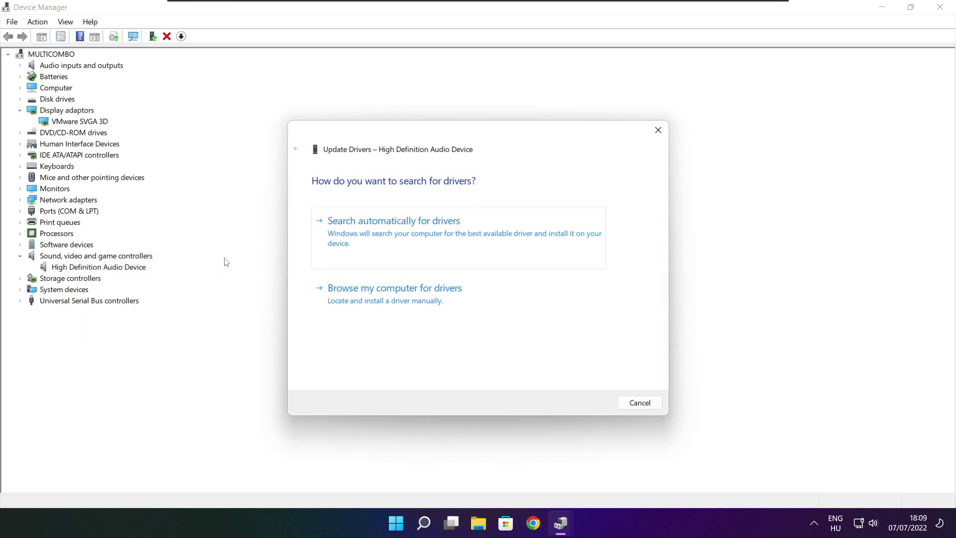
left_click(414, 237)
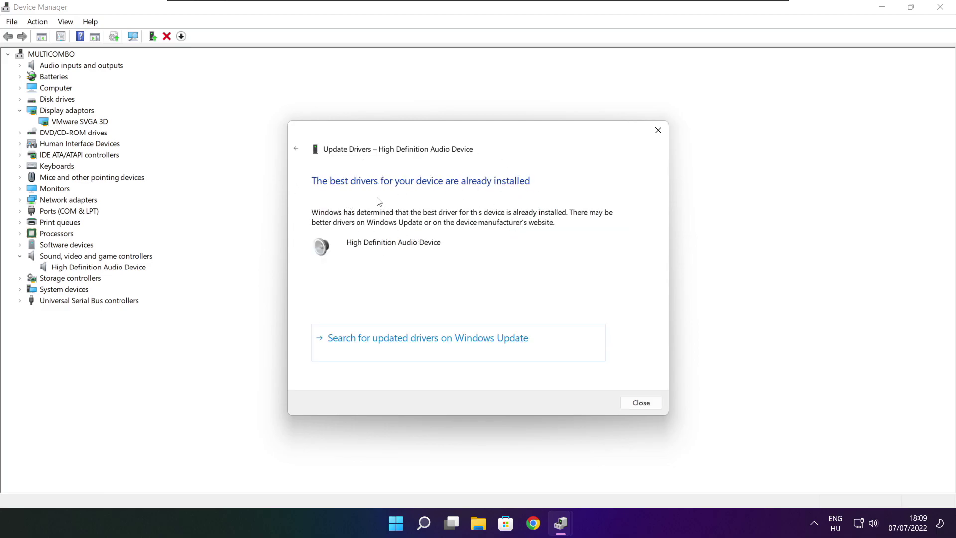
left_click(642, 405)
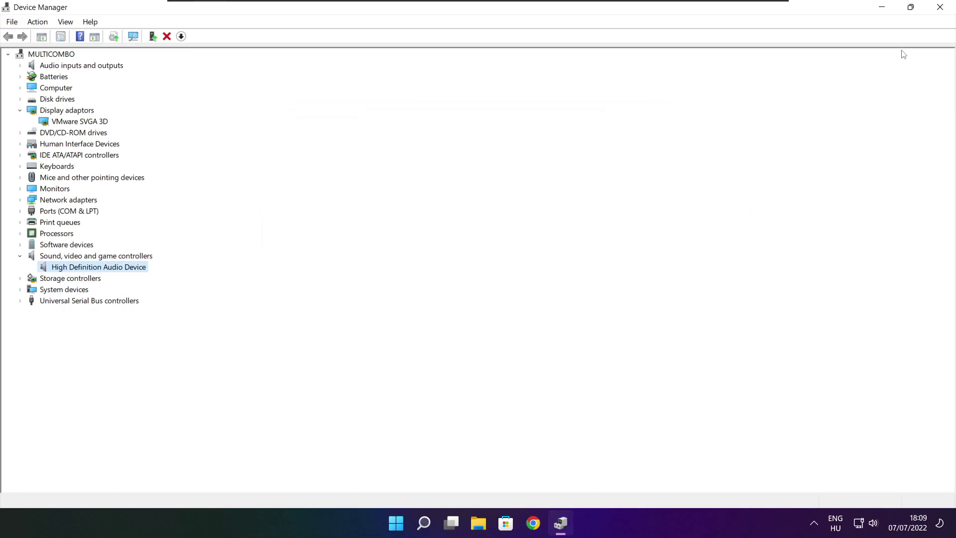
left_click(940, 7)
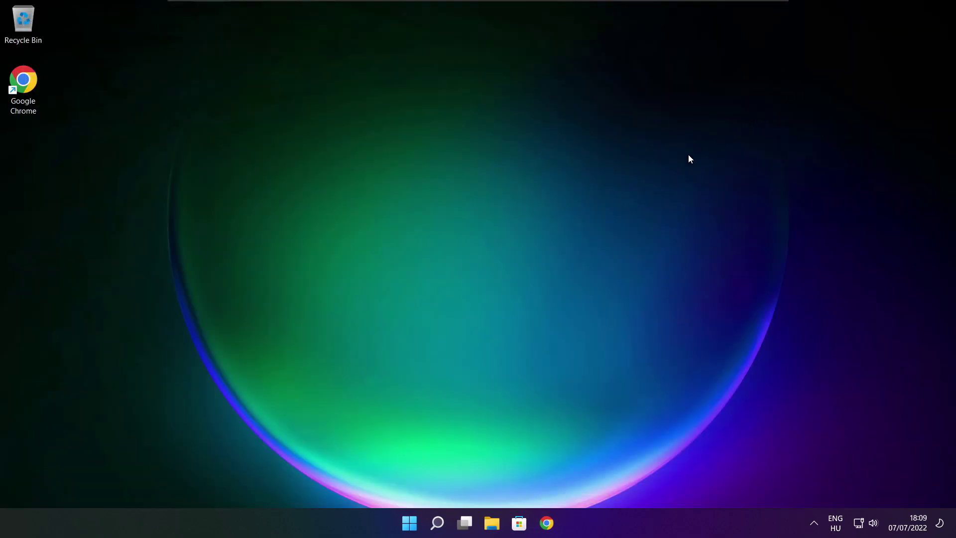
Step: Find 'edit power plan', switch the active plan to High performance, and close Power Options
left_click(438, 524)
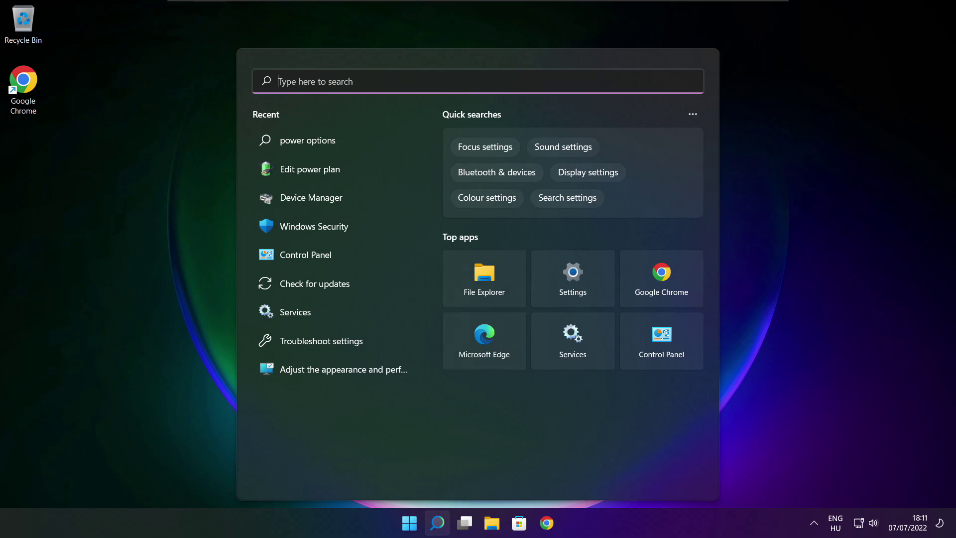
type("edit")
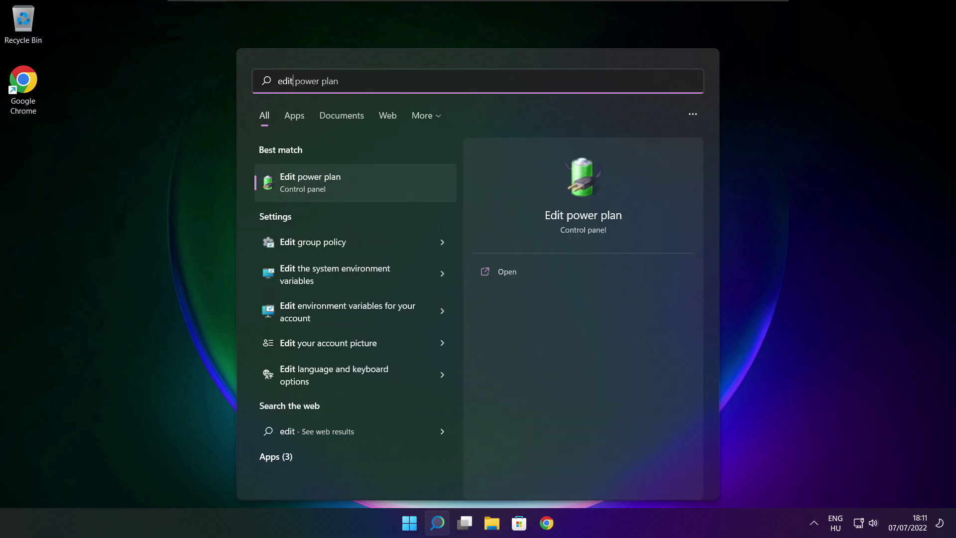
type(" power plan")
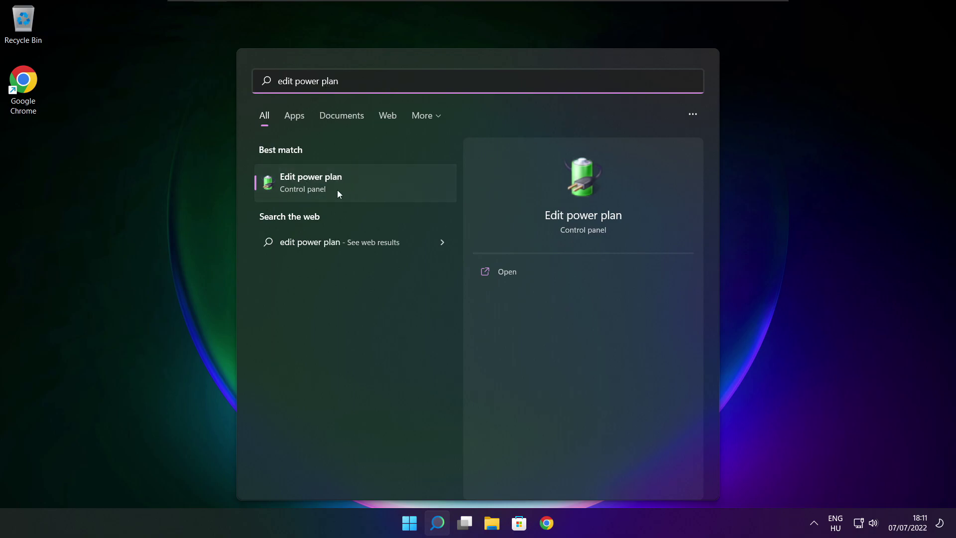
left_click(378, 186)
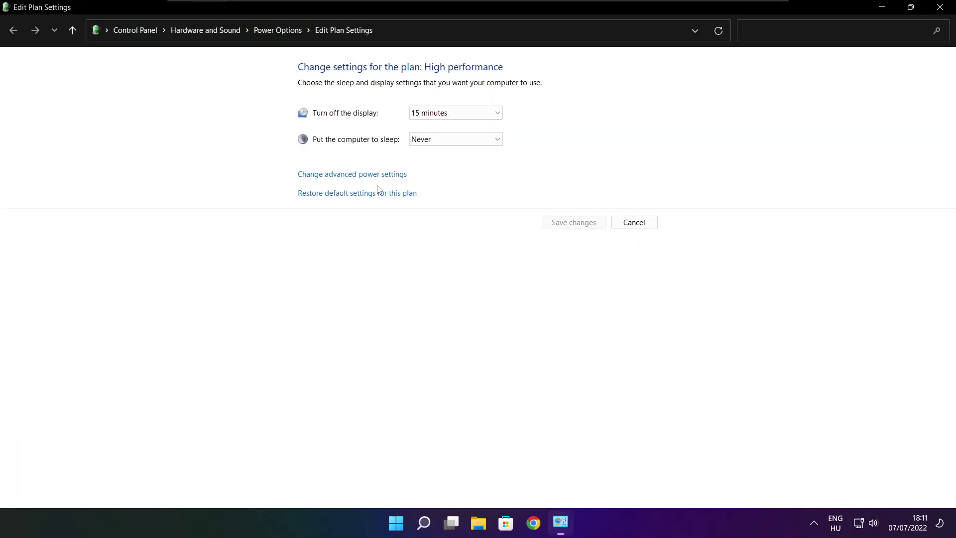
left_click(284, 37)
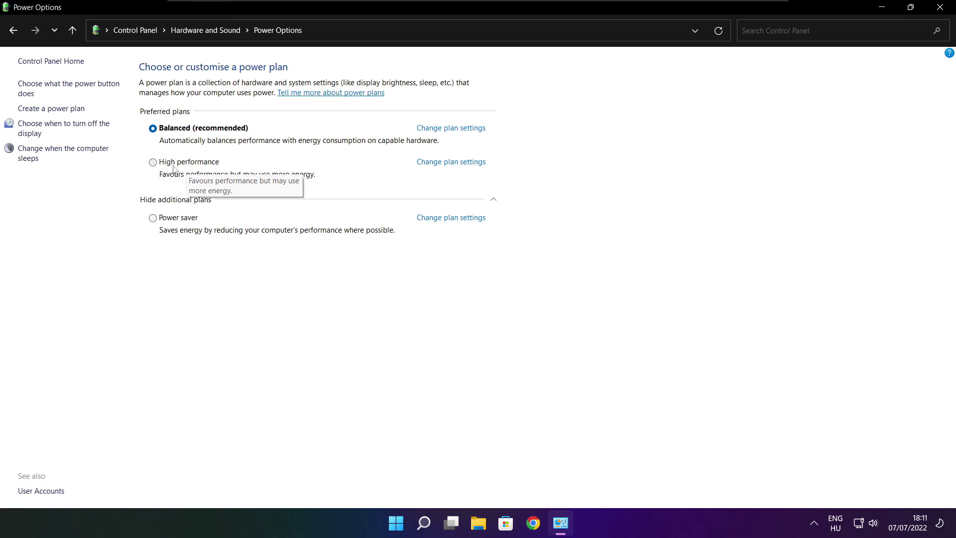
left_click(199, 164)
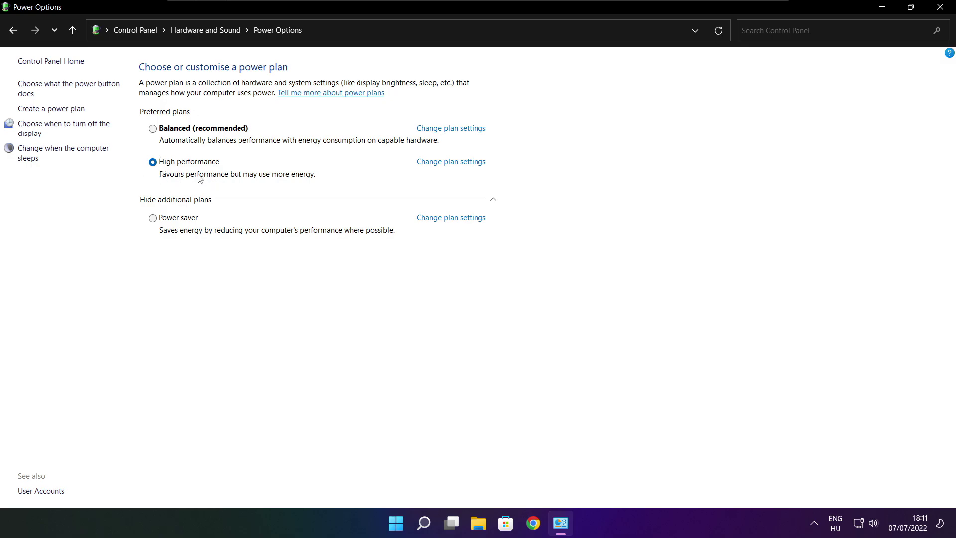
left_click(944, 7)
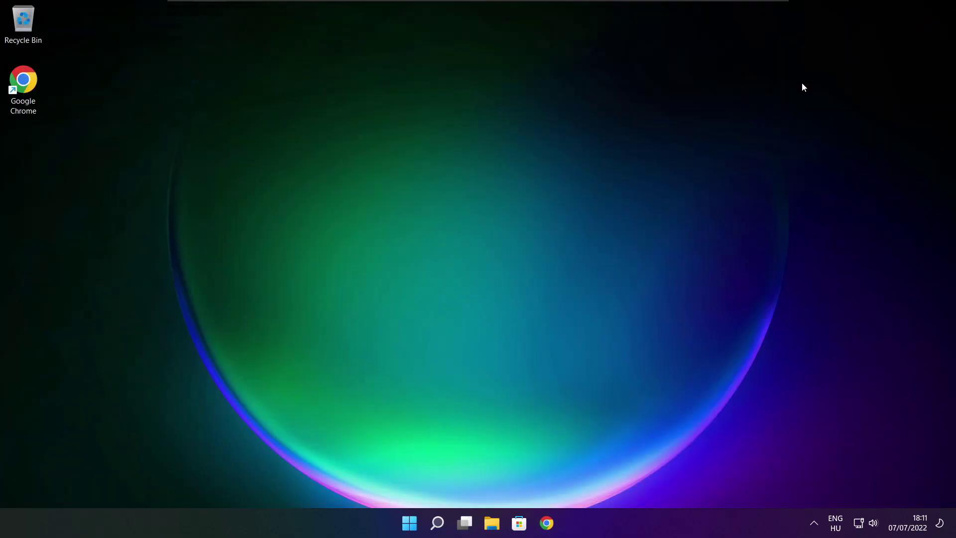
left_click(441, 527)
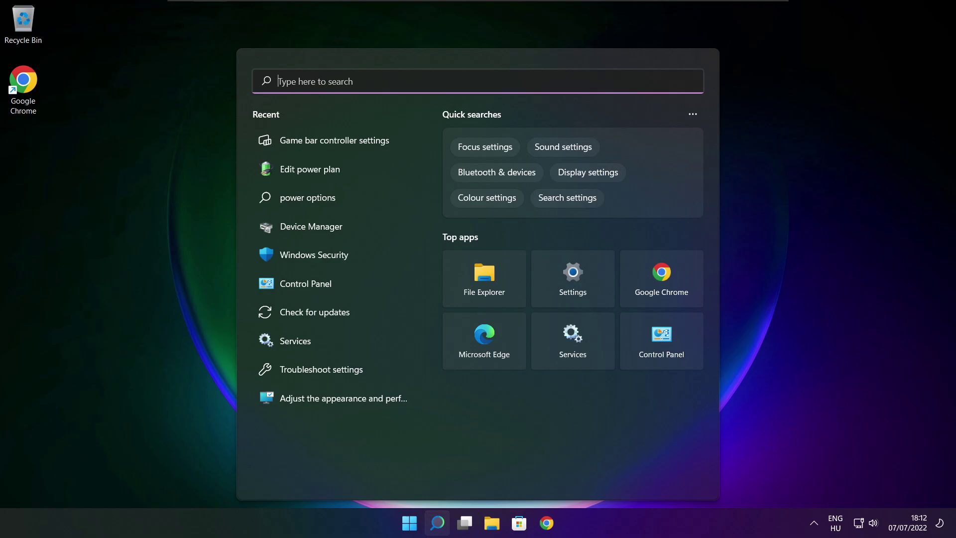
type("game mo")
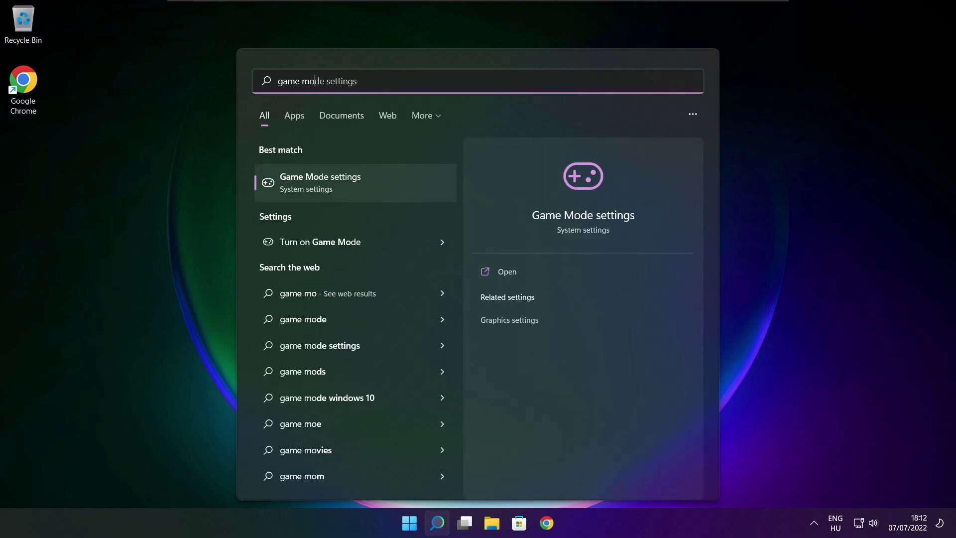
type("de")
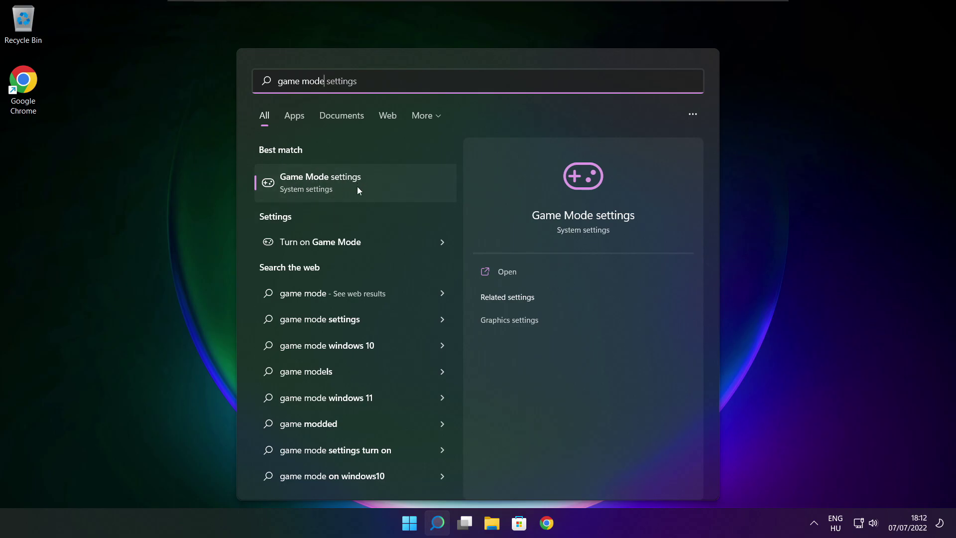
left_click(379, 182)
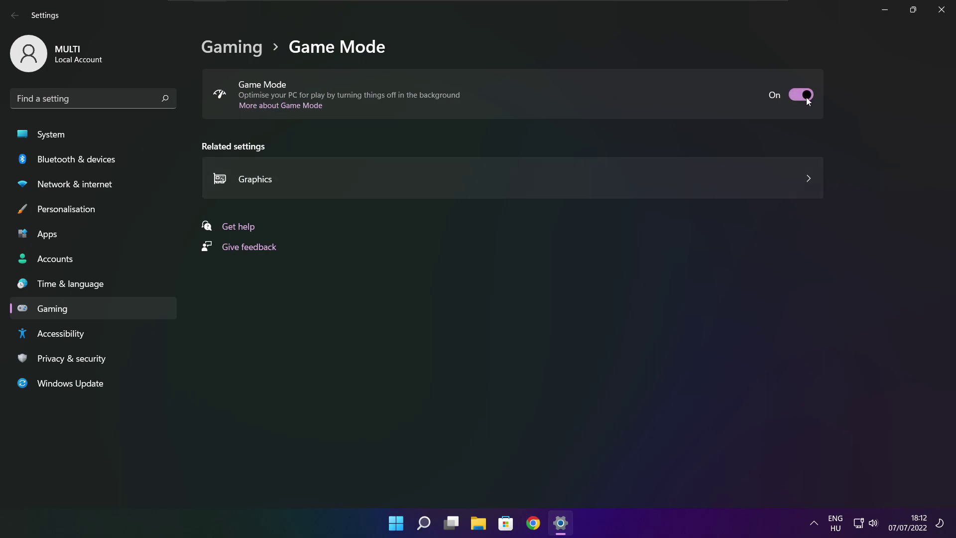
left_click(236, 53)
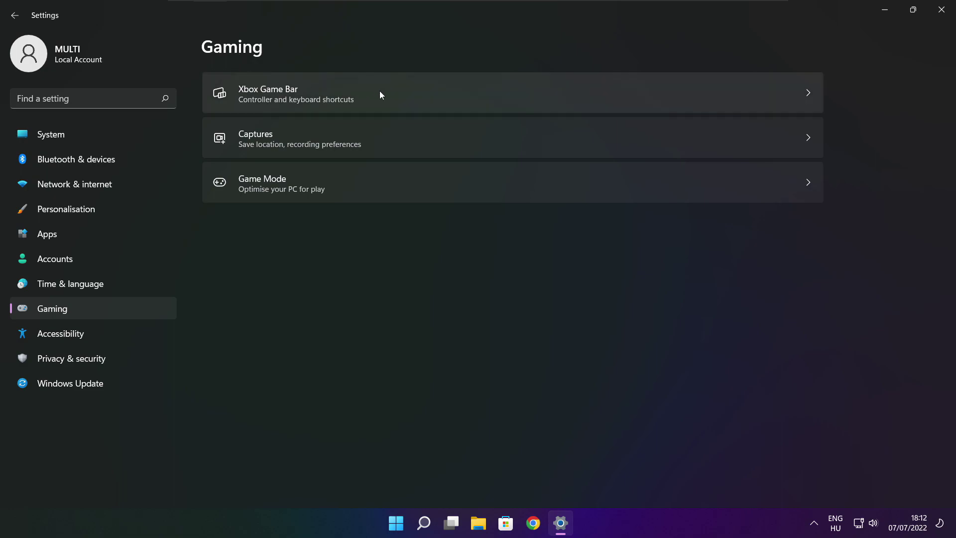
left_click(389, 102)
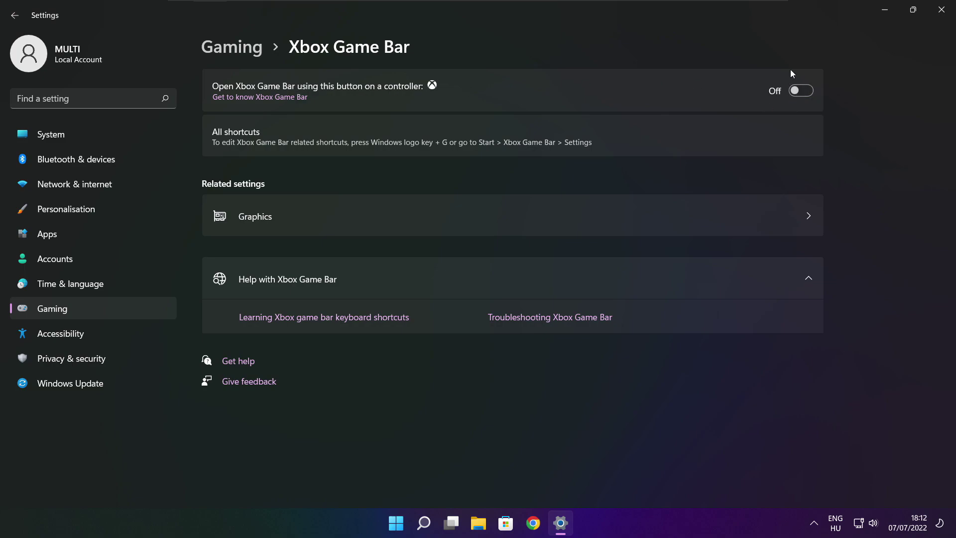
left_click(943, 15)
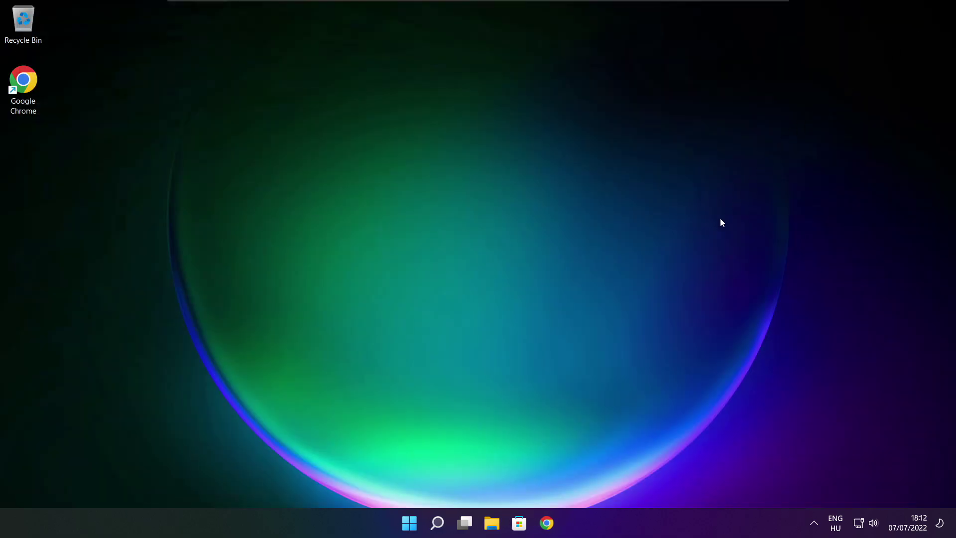
Step: Launch Task Manager from the Start button's quick-link menu
right_click(413, 524)
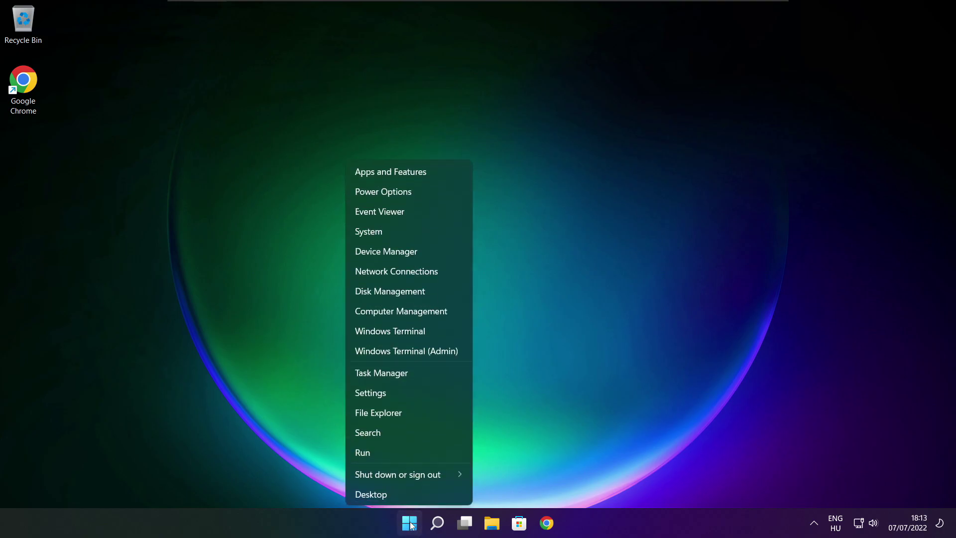
left_click(412, 372)
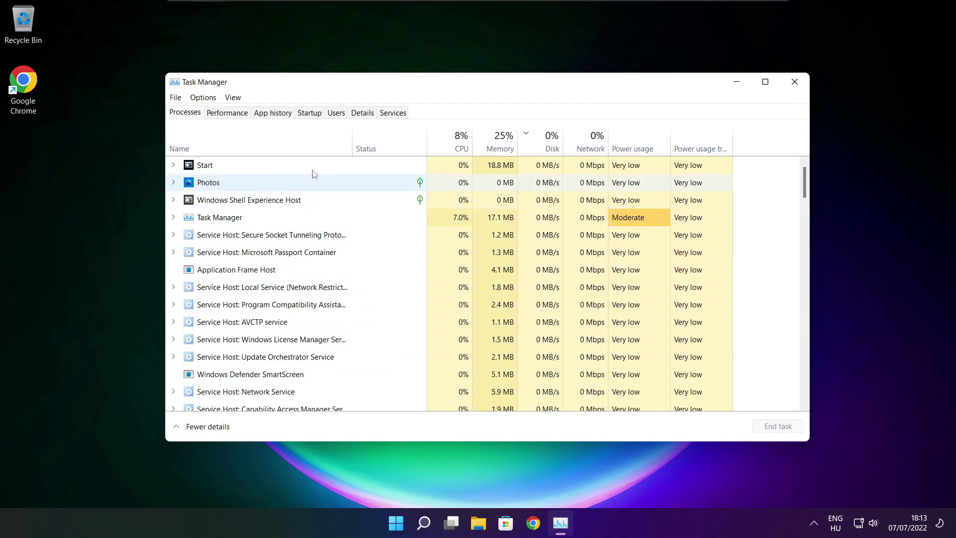
Step: Disable Cortana, Microsoft Edge, Microsoft Teams and Terminal as startup apps, then close Task Manager
left_click(310, 114)
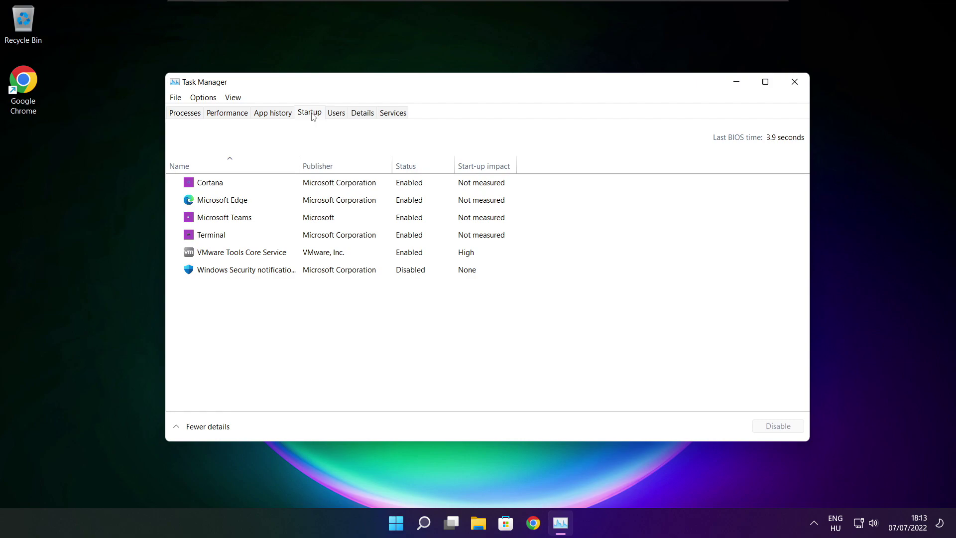
left_click(356, 187)
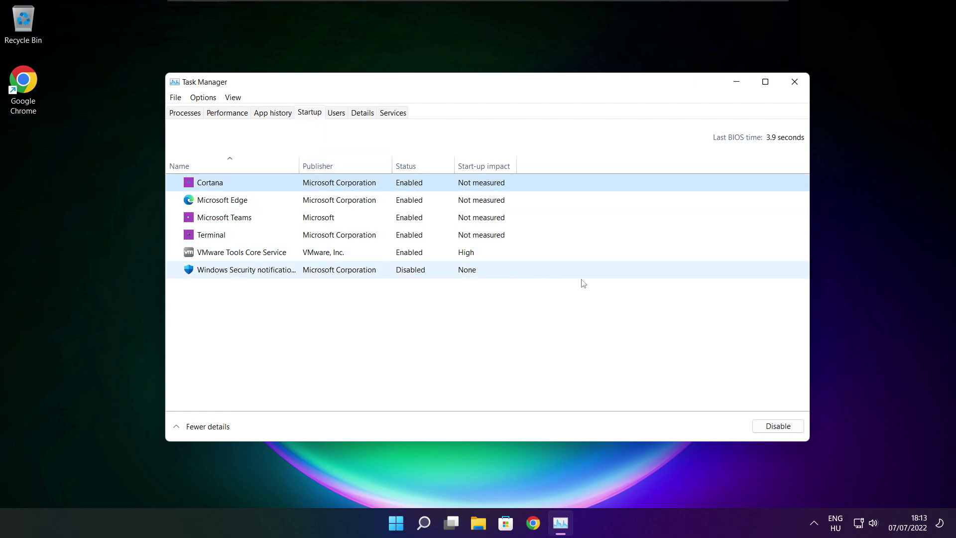
left_click(779, 430)
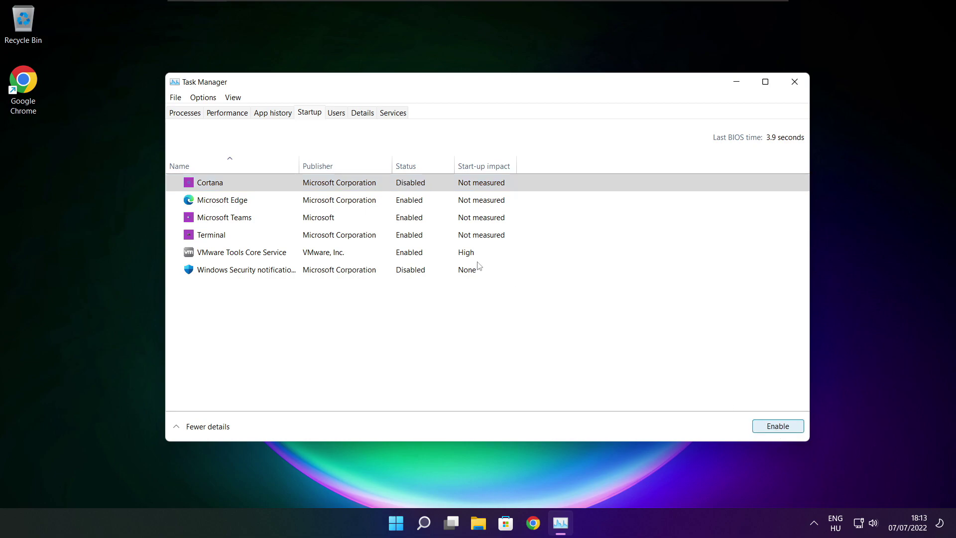
left_click(296, 205)
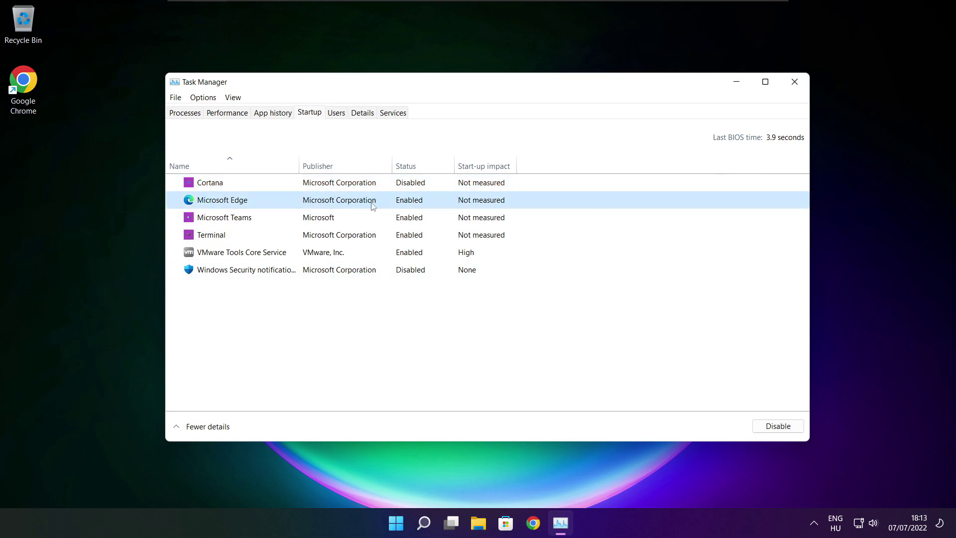
left_click(777, 427)
left_click(334, 224)
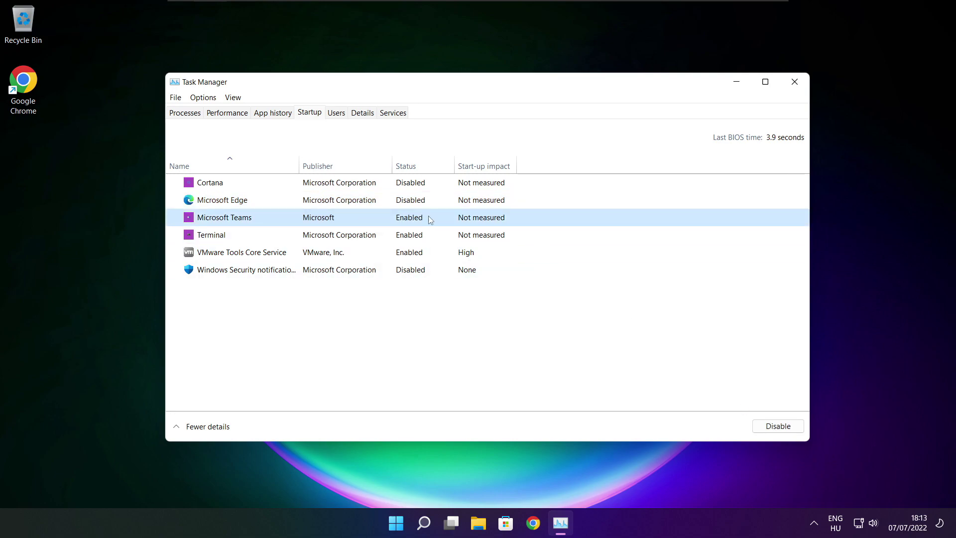
left_click(778, 426)
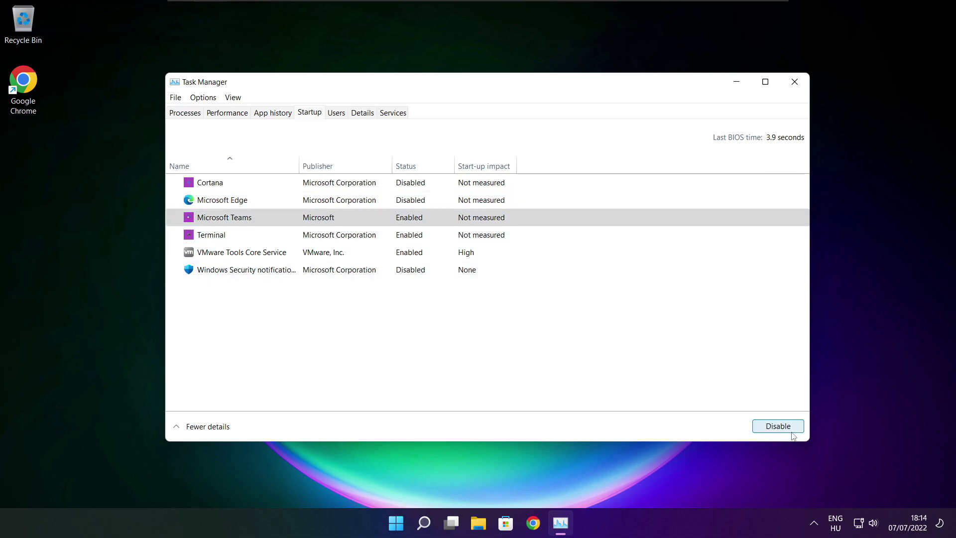
left_click(361, 239)
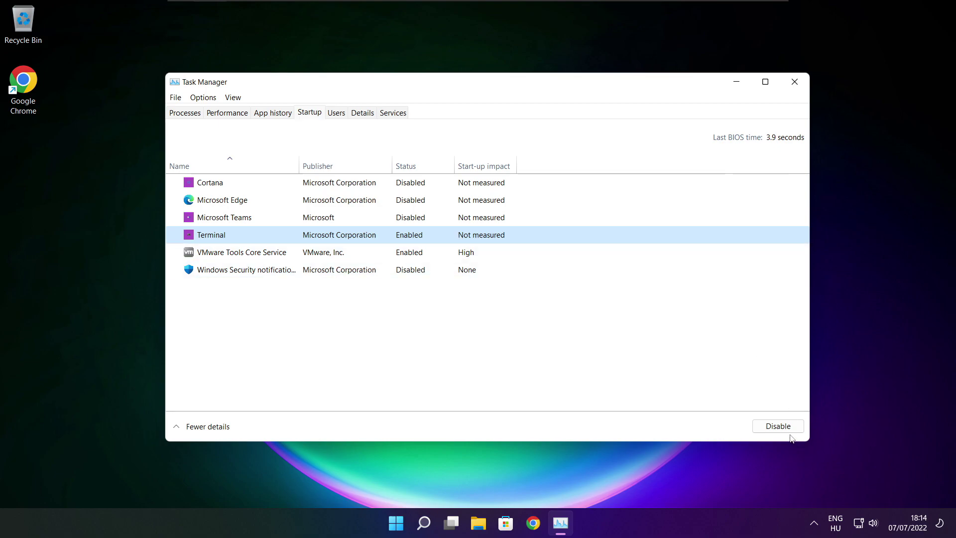
left_click(778, 427)
left_click(406, 238)
left_click(795, 82)
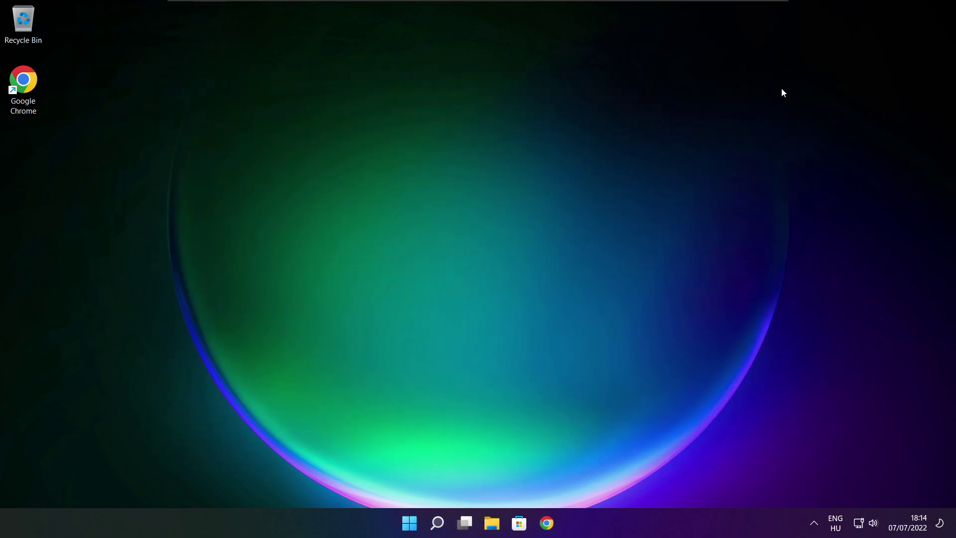
Step: Analyse drive C: (9% fragmented) in Optimise Drives, start optimising it, then close the window
left_click(439, 529)
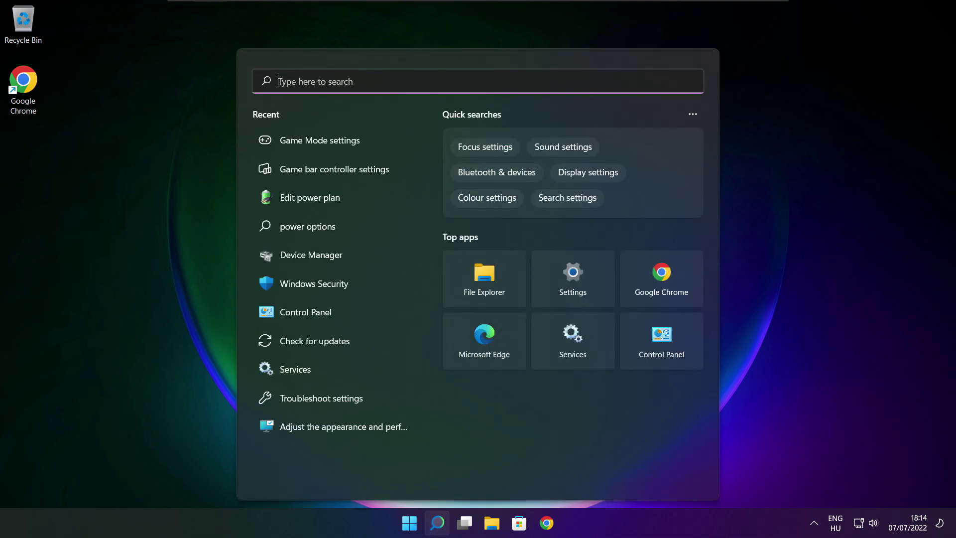
type("optimi")
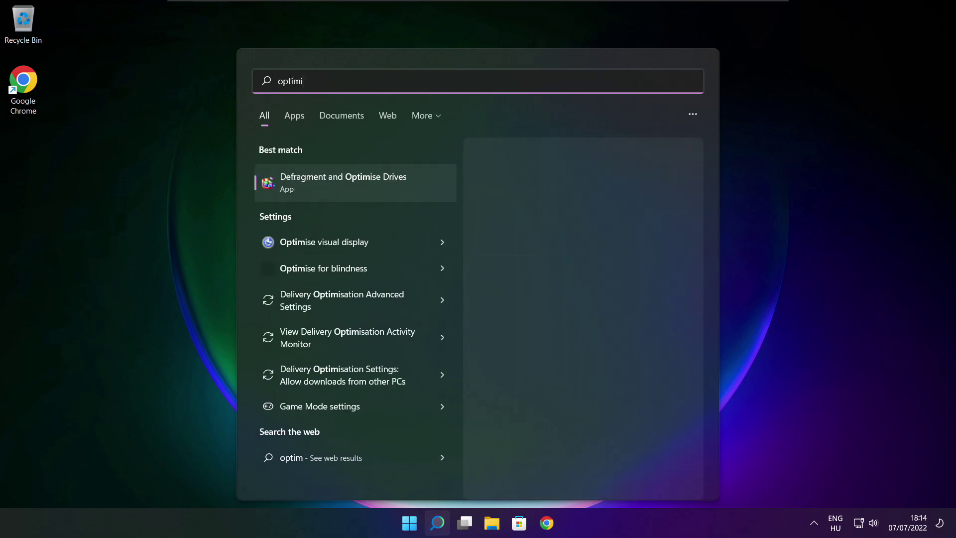
type("se")
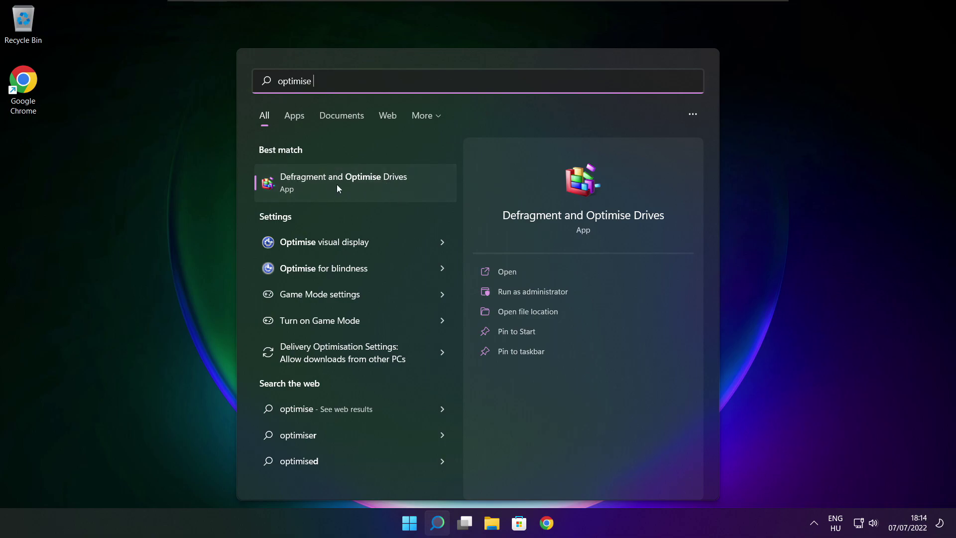
left_click(366, 182)
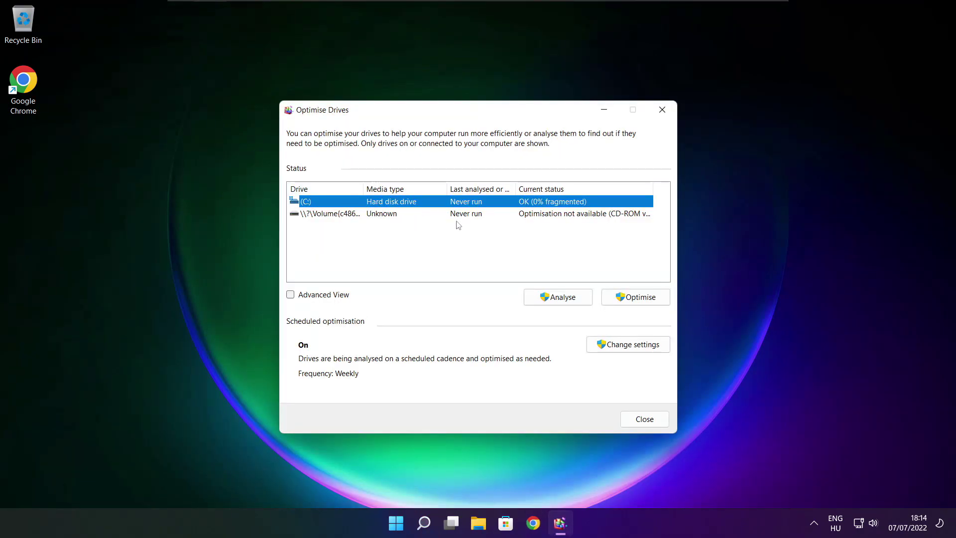
left_click(551, 298)
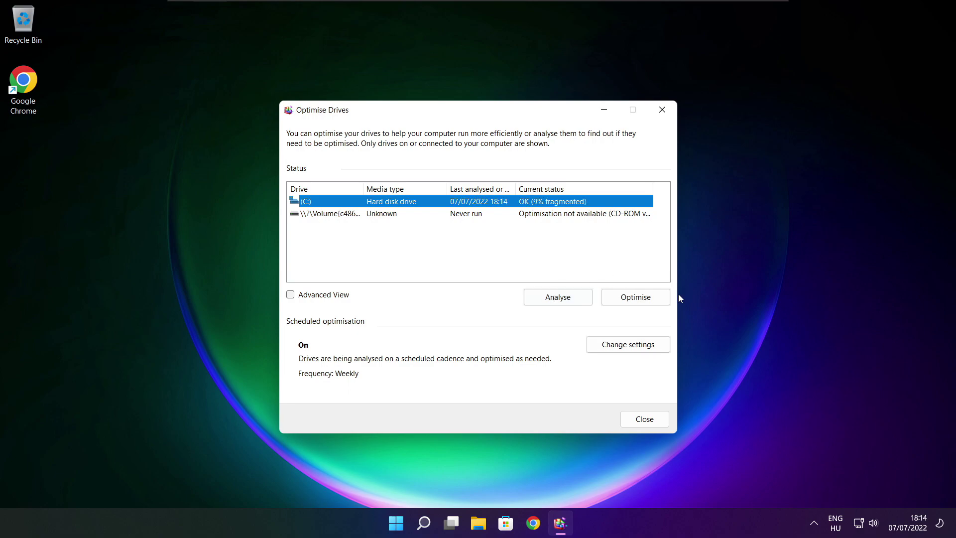
left_click(641, 300)
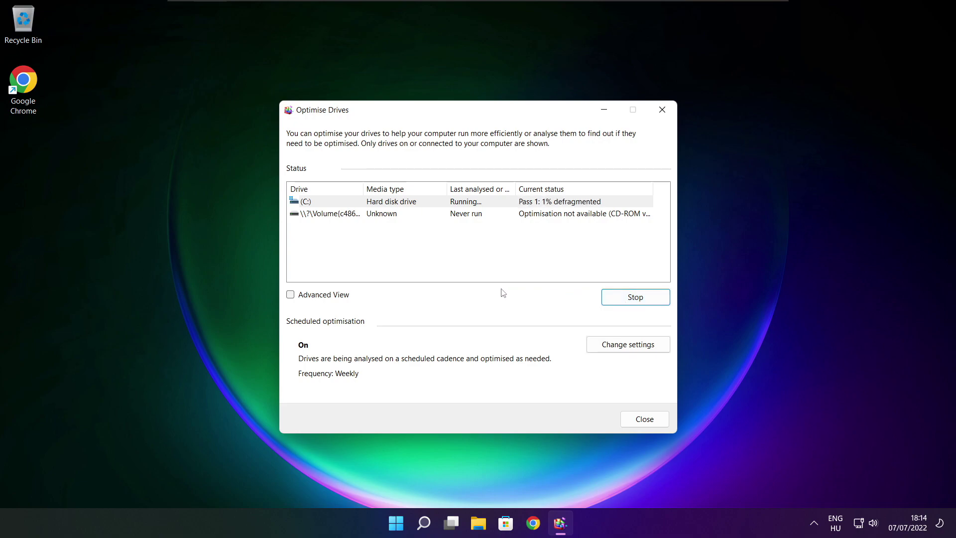
key("alt+F4")
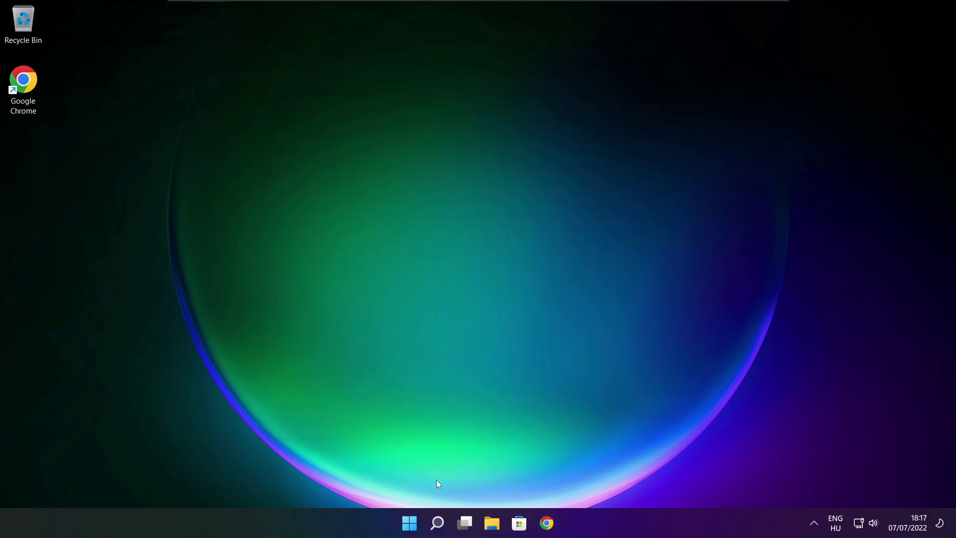
Step: Run a new Windows update check from the 'updates' search result, then close Settings
left_click(439, 523)
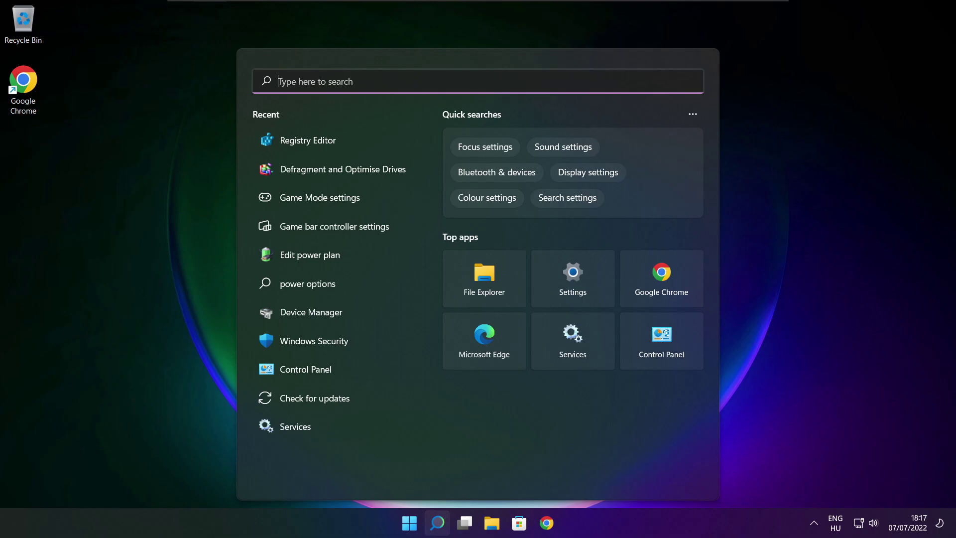
type("updates")
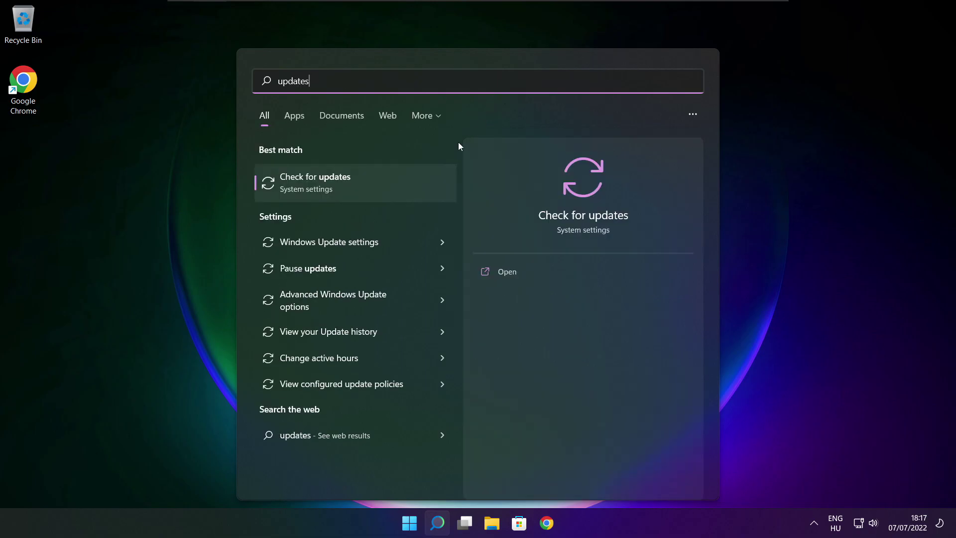
left_click(347, 186)
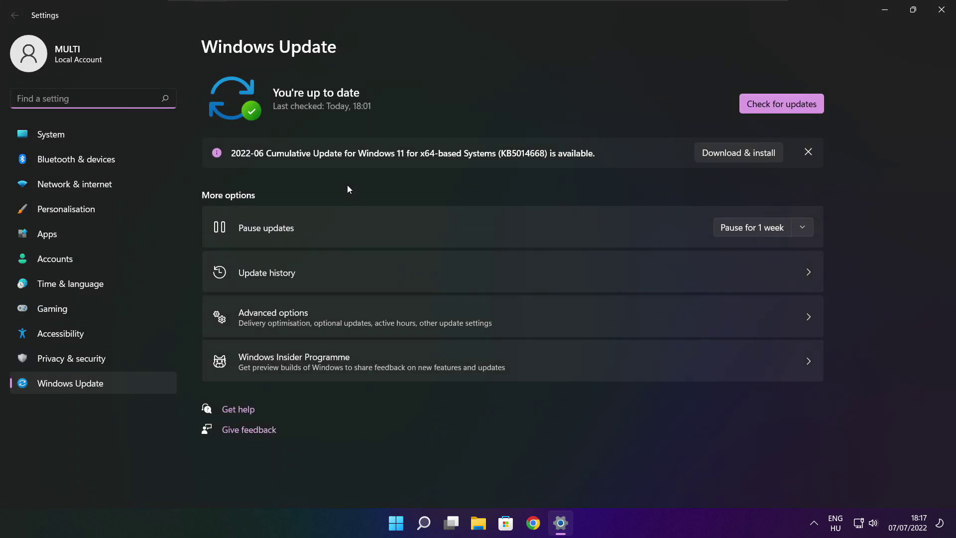
left_click(781, 105)
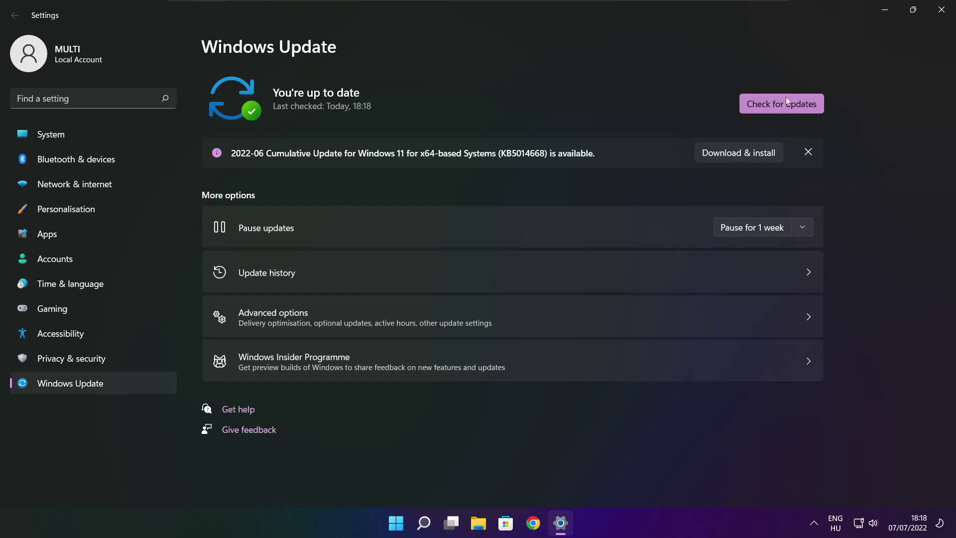
left_click(941, 13)
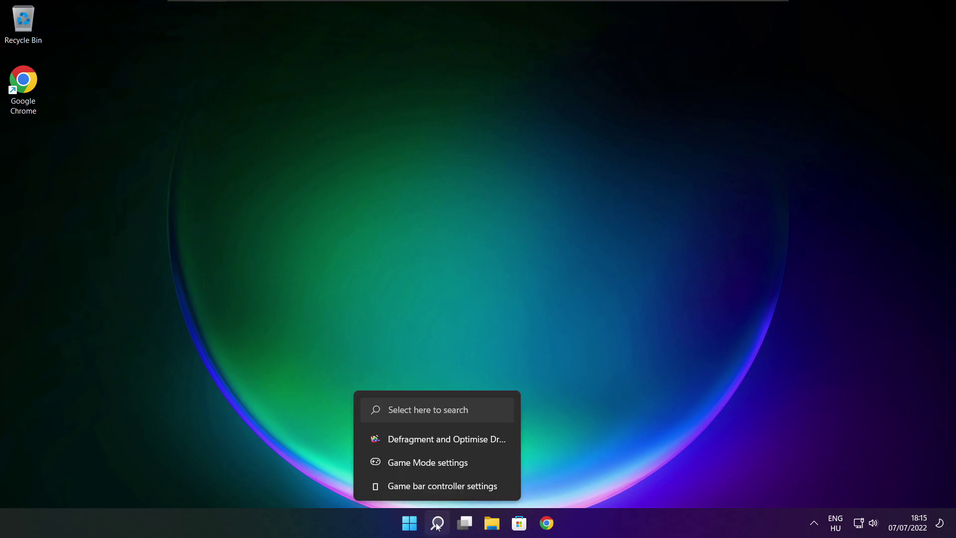
Step: Launch Registry Editor via a 'regedit' search and move its window toward the screen centre
left_click(438, 524)
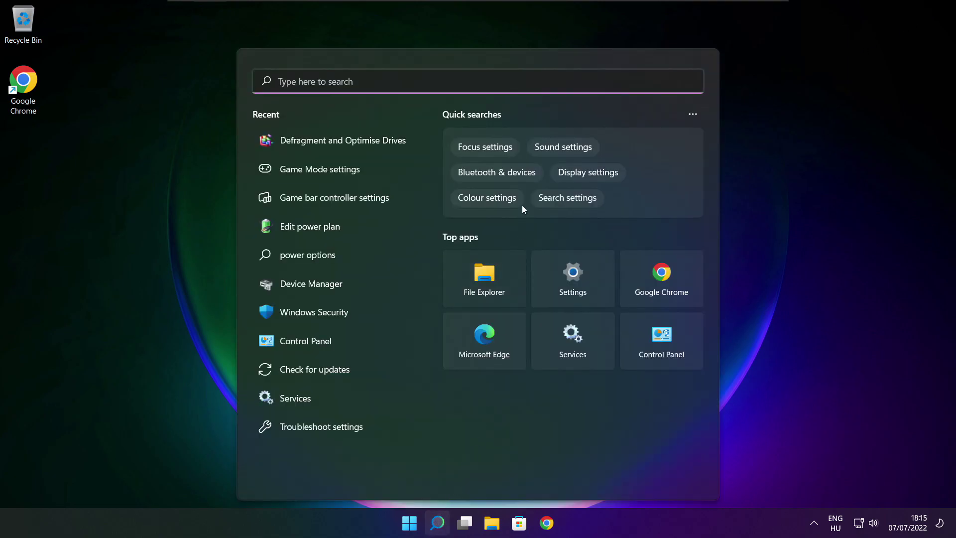
type("regedit")
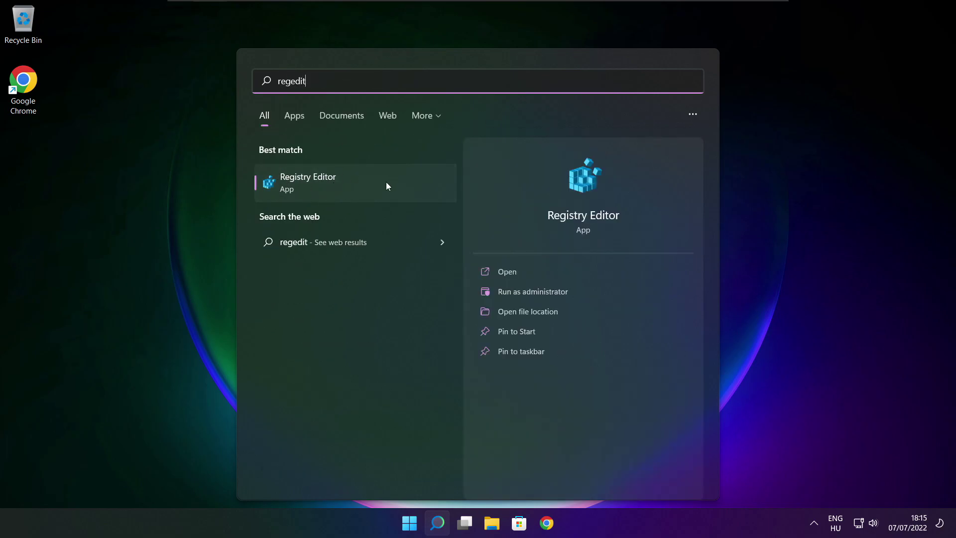
left_click(364, 183)
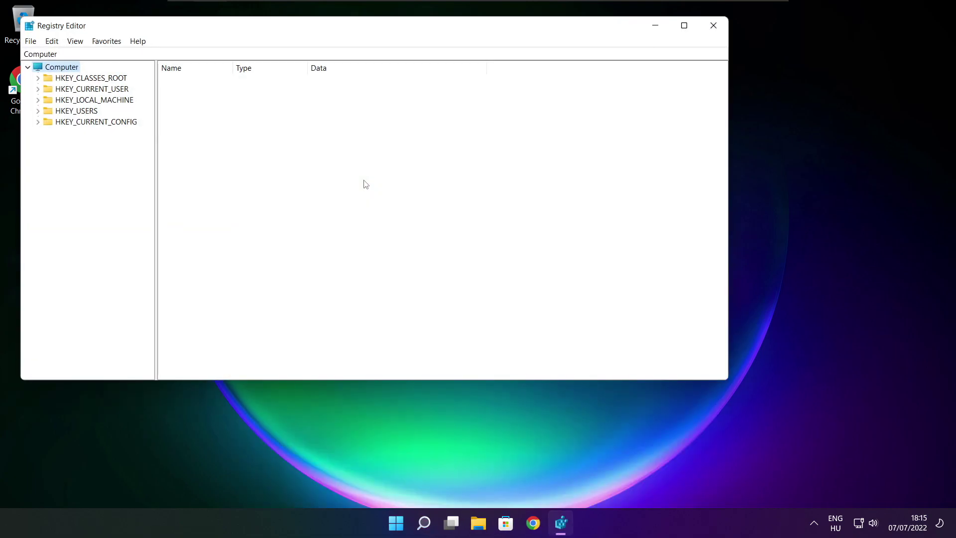
left_click_drag(289, 26, 388, 101)
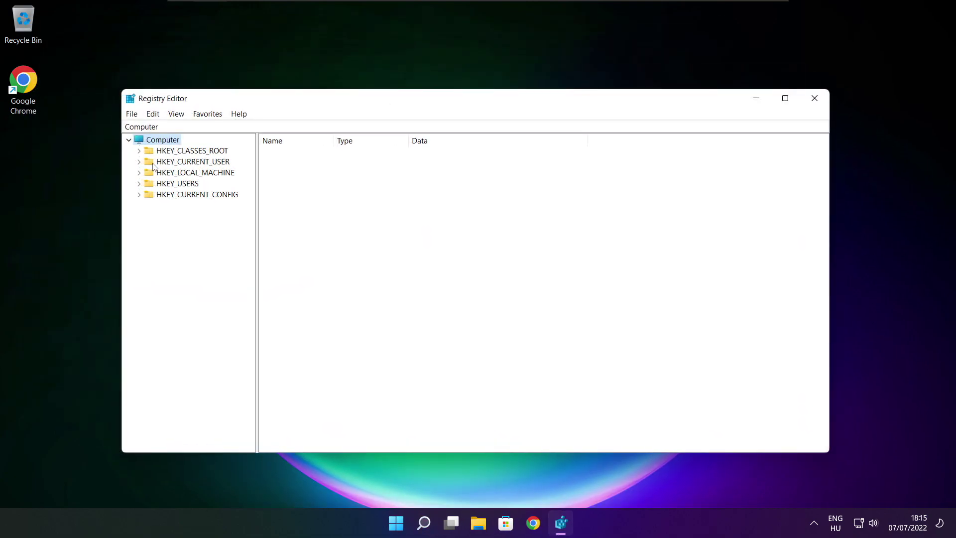
Step: Navigate to HKEY_CURRENT_USER\System\GameConfigStore and widen the Name column to read GameDVR_Enabled
left_click(148, 162)
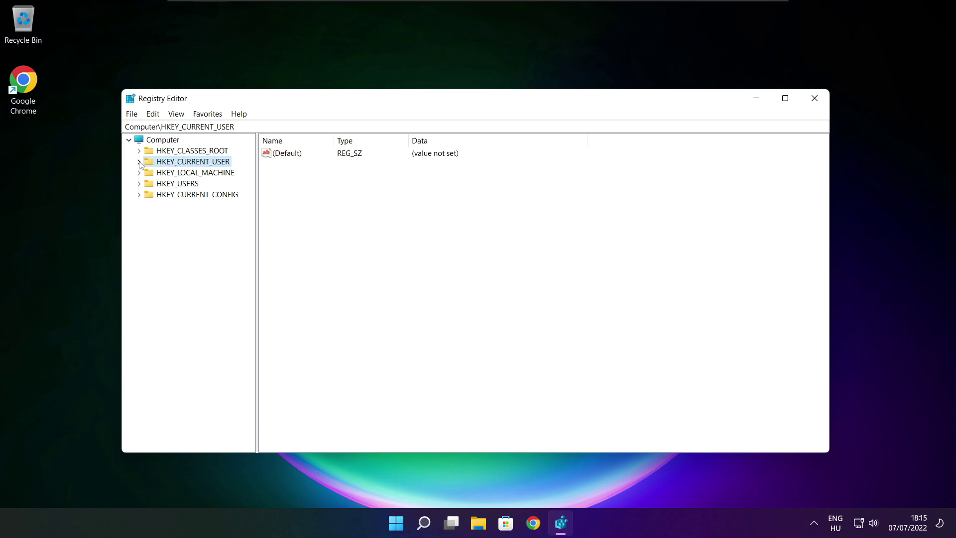
left_click(139, 163)
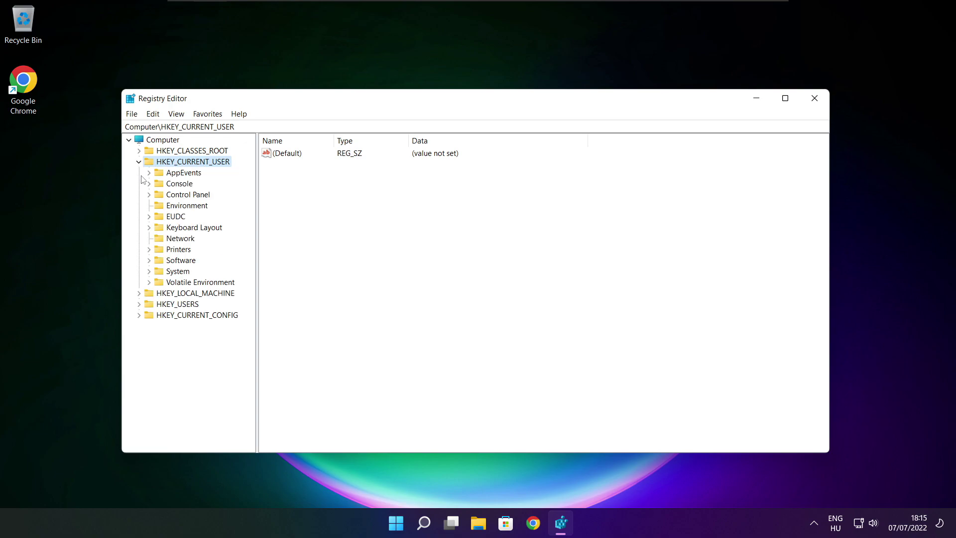
left_click(159, 273)
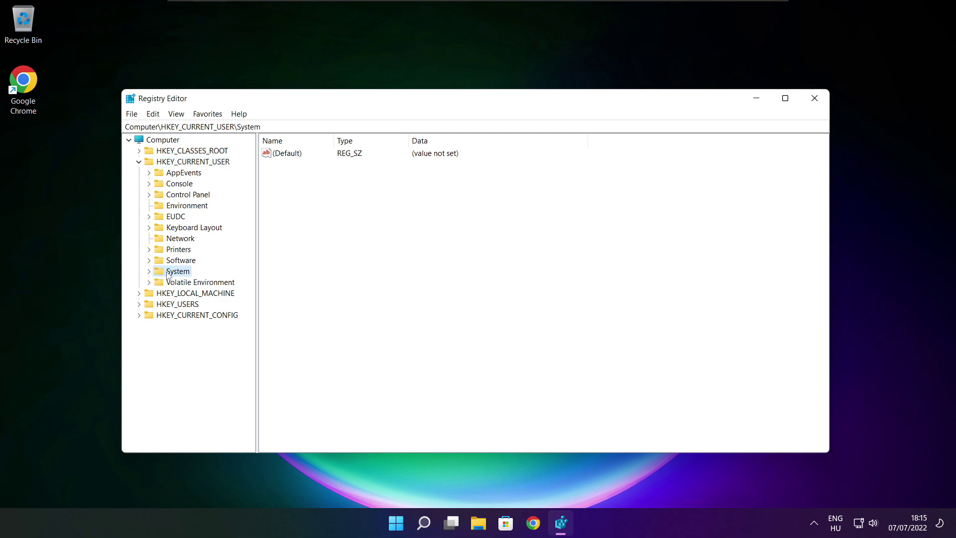
left_click(149, 272)
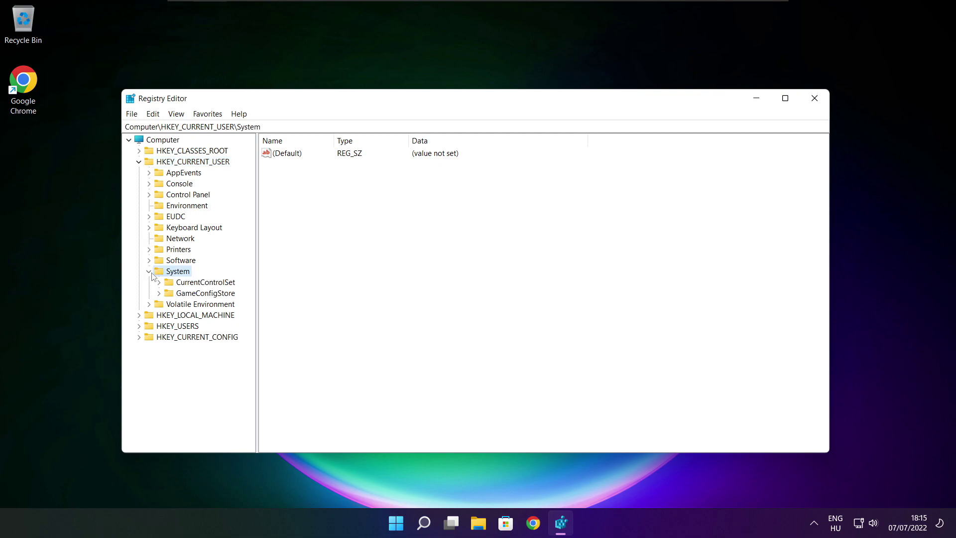
left_click(179, 296)
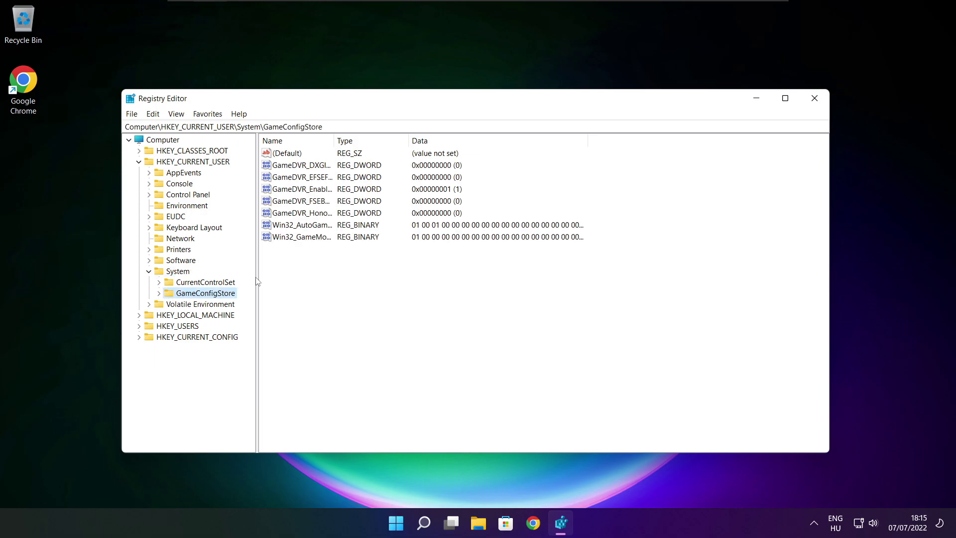
left_click_drag(335, 139, 419, 139)
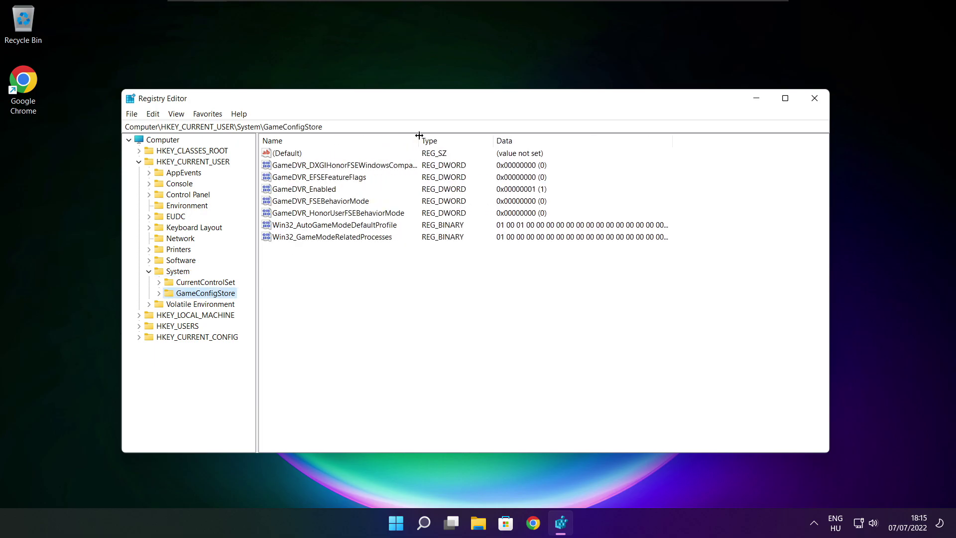
left_click(290, 192)
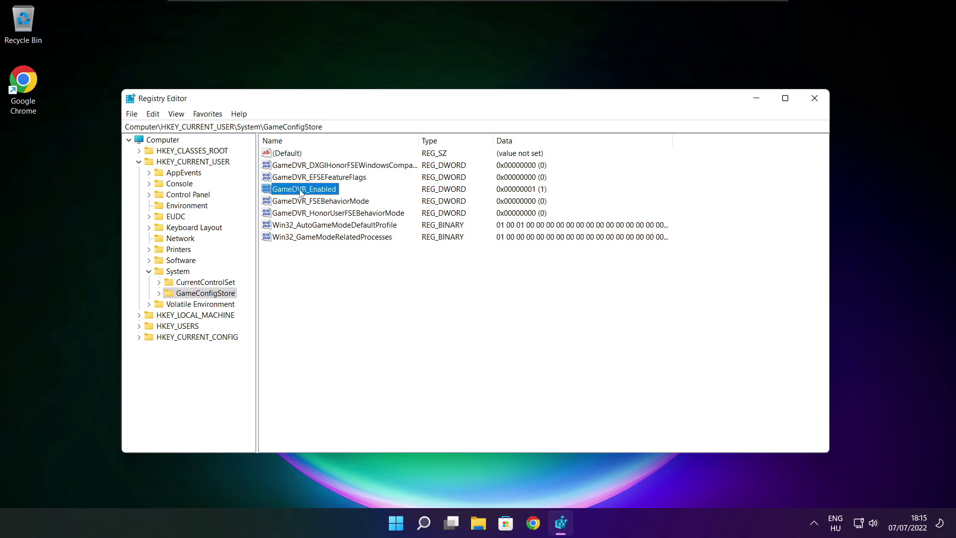
Step: Set GameDVR_Enabled to 0, then collapse HKEY_CURRENT_USER to bring HKEY_LOCAL_MACHINE into view
double_click(302, 194)
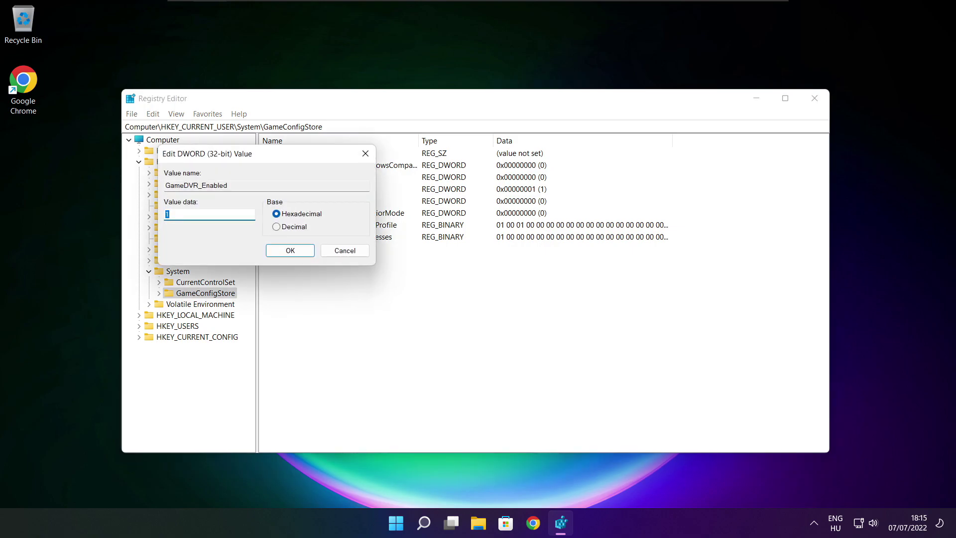
left_click_drag(282, 159, 502, 197)
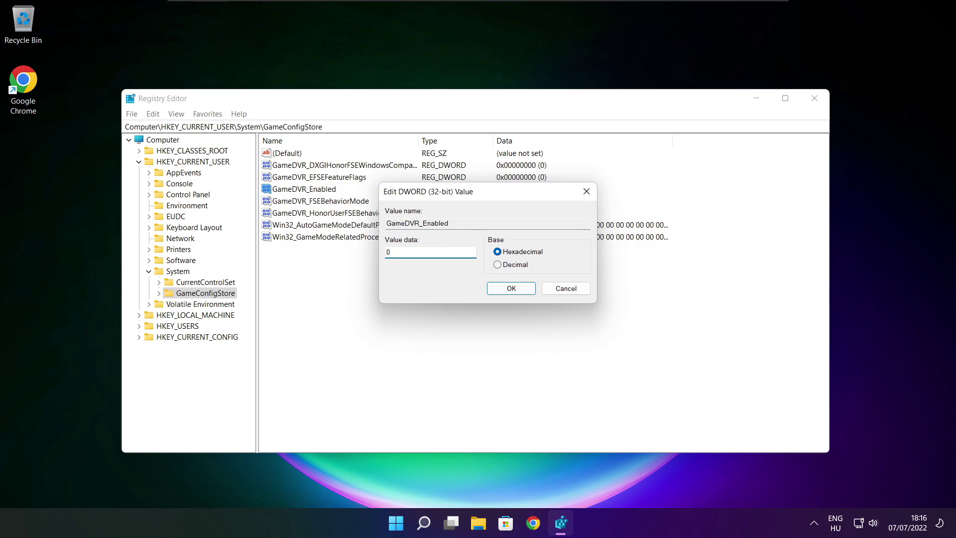
left_click(511, 290)
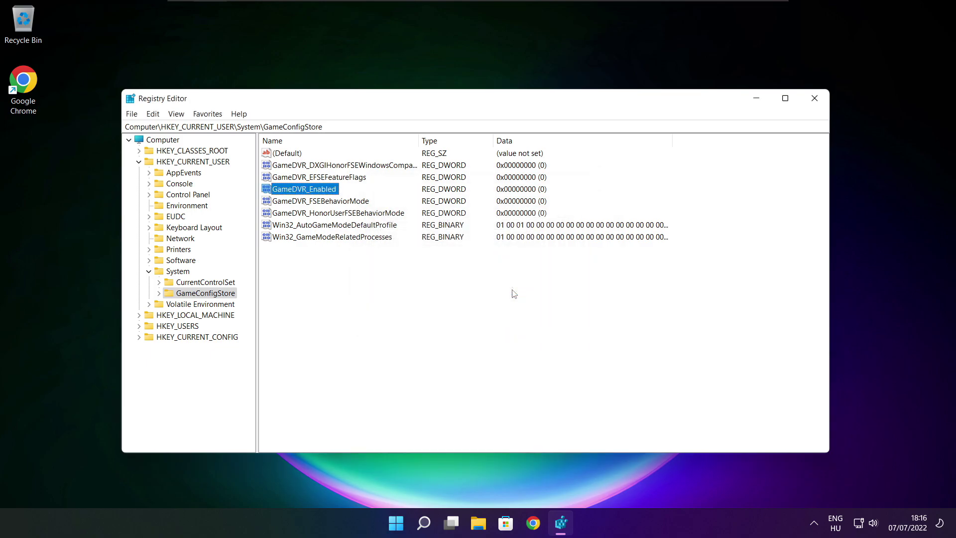
left_click(138, 163)
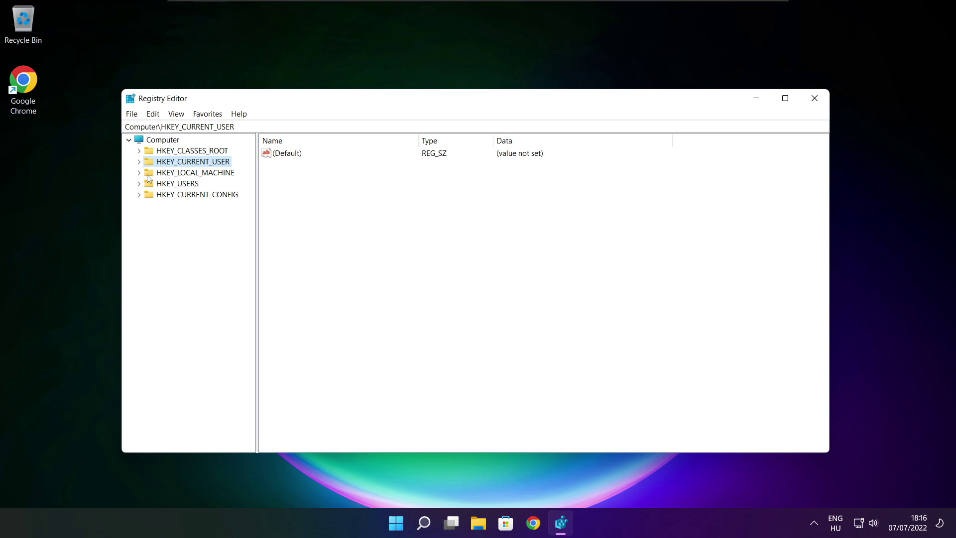
left_click(147, 176)
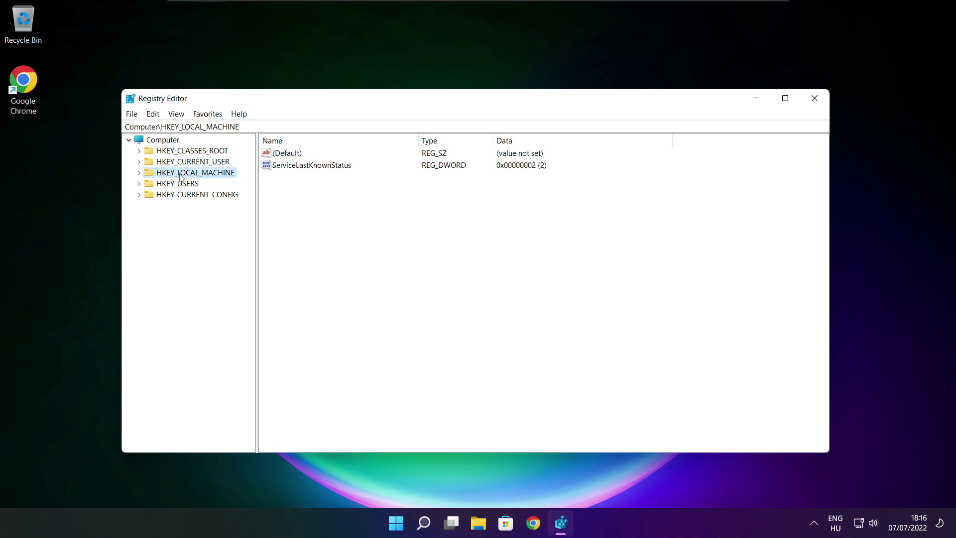
Step: Expand HKEY_LOCAL_MACHINE > SOFTWARE > Microsoft in the registry key tree
left_click(139, 173)
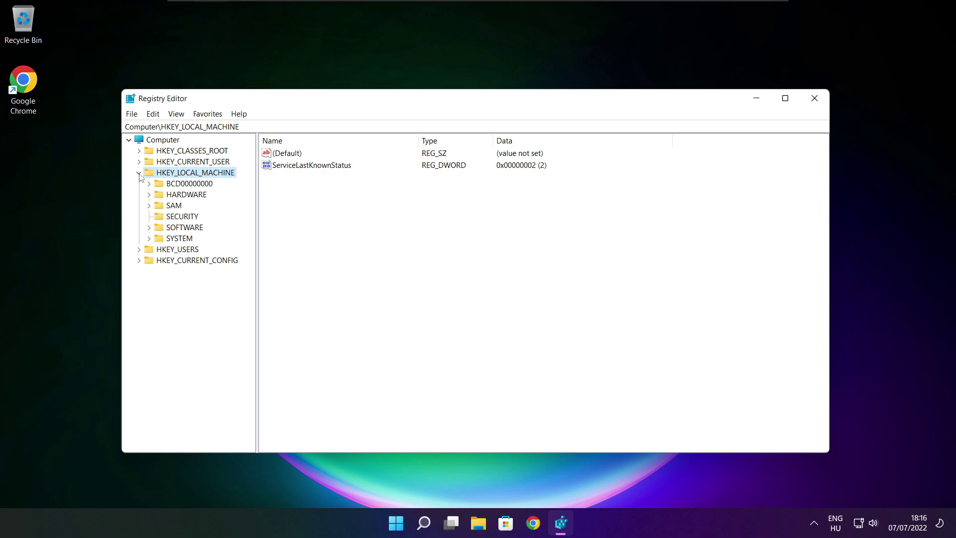
left_click(173, 229)
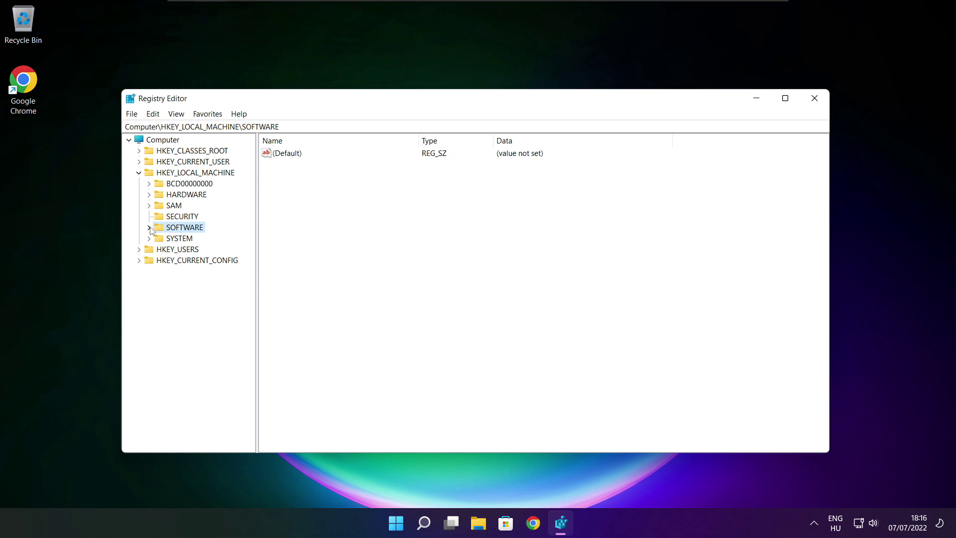
left_click(149, 228)
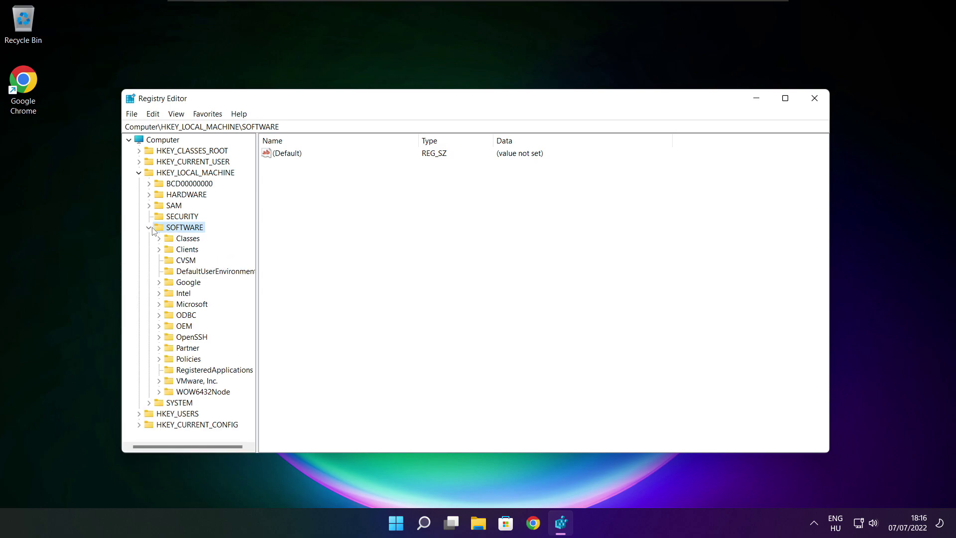
left_click(185, 306)
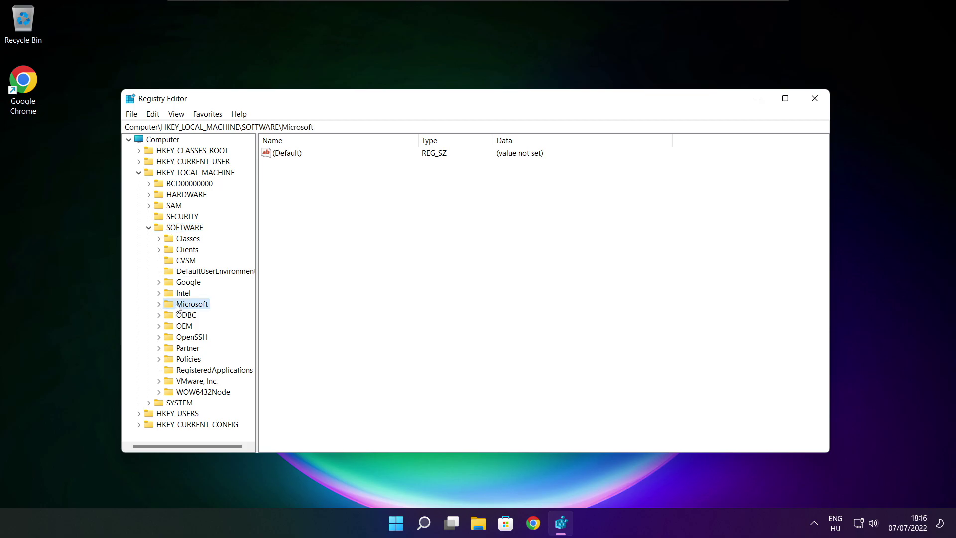
left_click(159, 305)
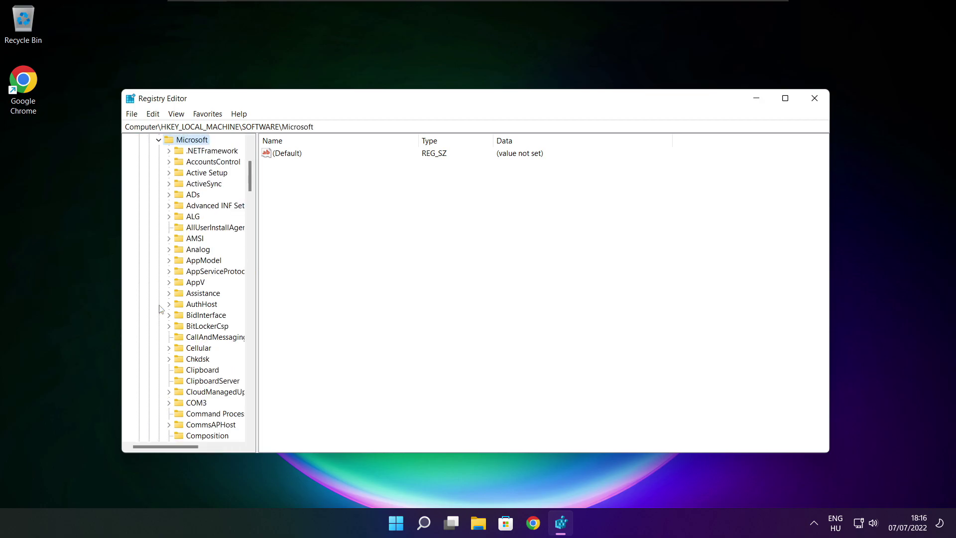
Step: Expand the PolicyManager key and its default subkey under Microsoft
scroll(195, 298, "down", 20)
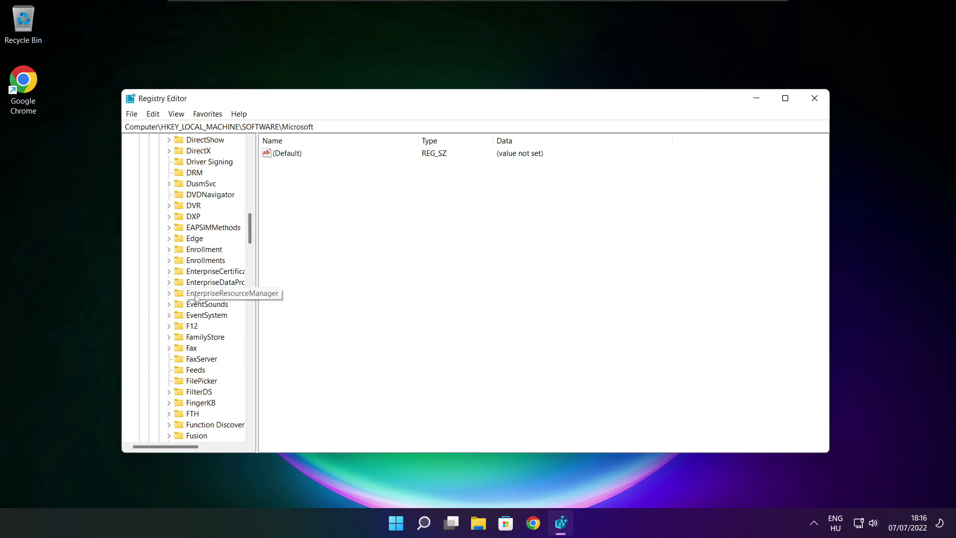
scroll(195, 297, "down", 18)
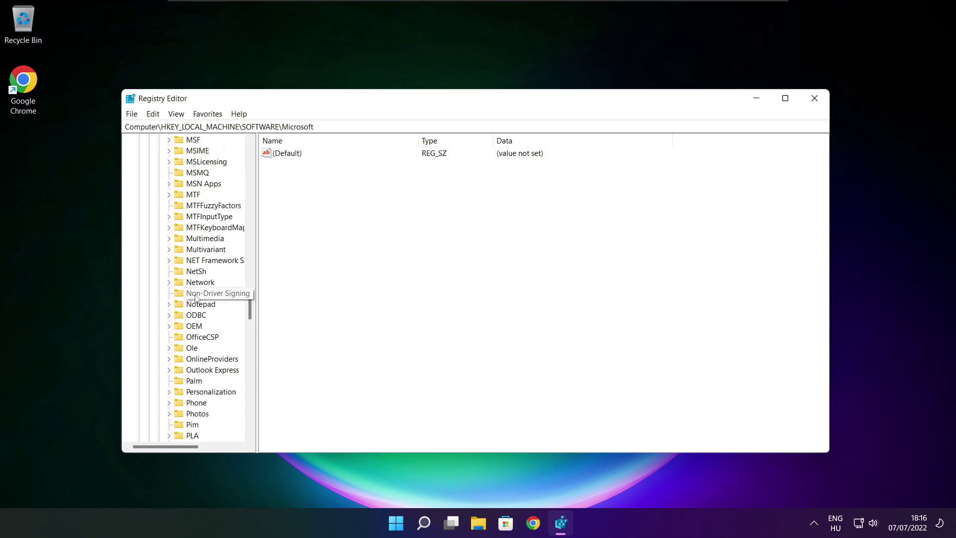
scroll(195, 296, "down", 1)
scroll(196, 297, "up", 1)
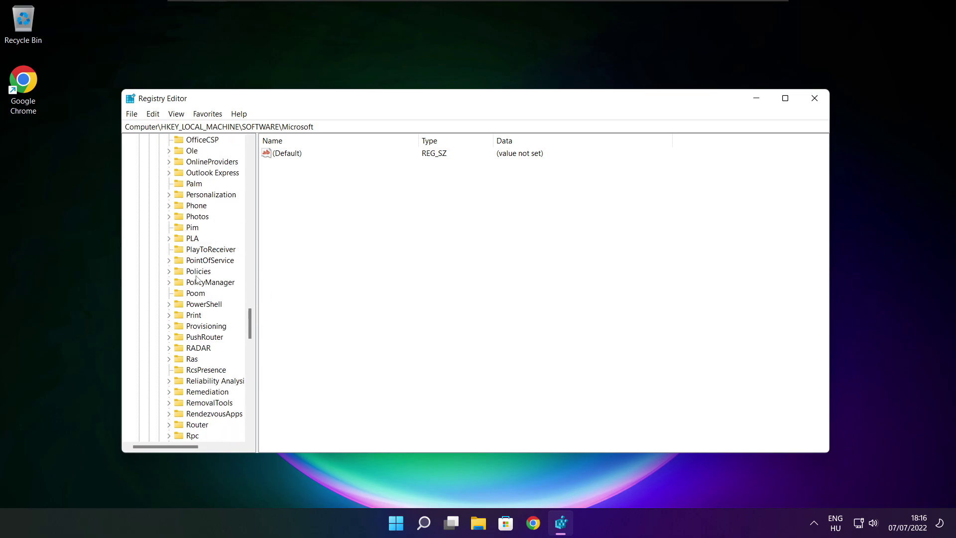
left_click(195, 283)
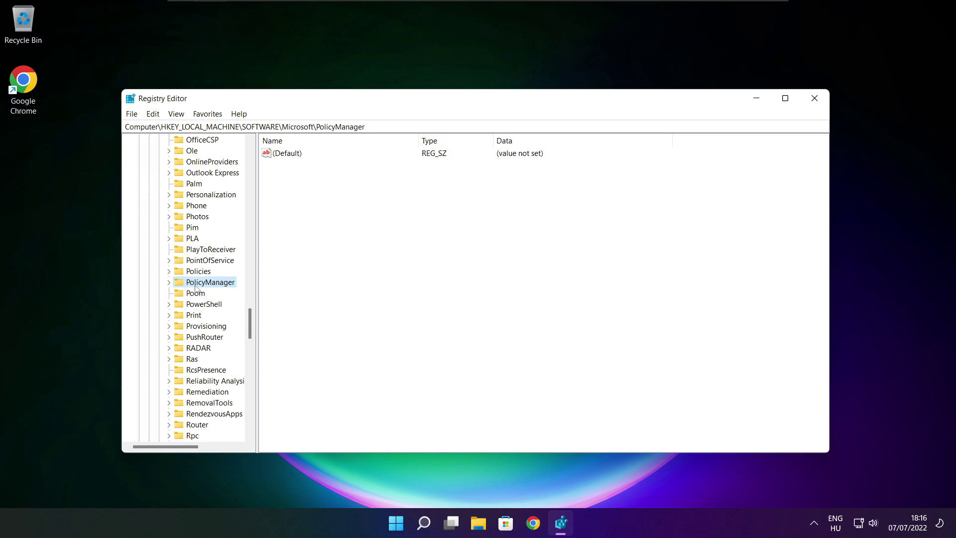
left_click(169, 283)
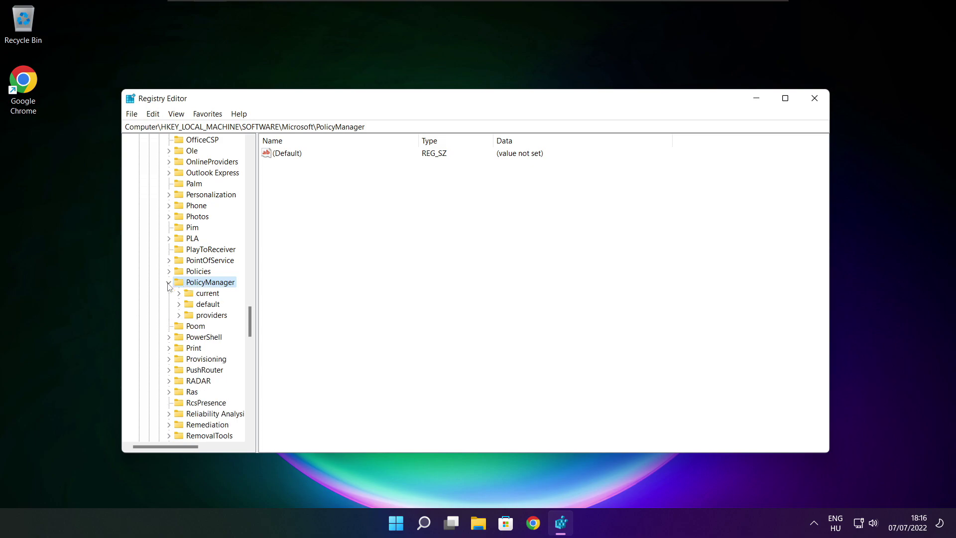
left_click(208, 309)
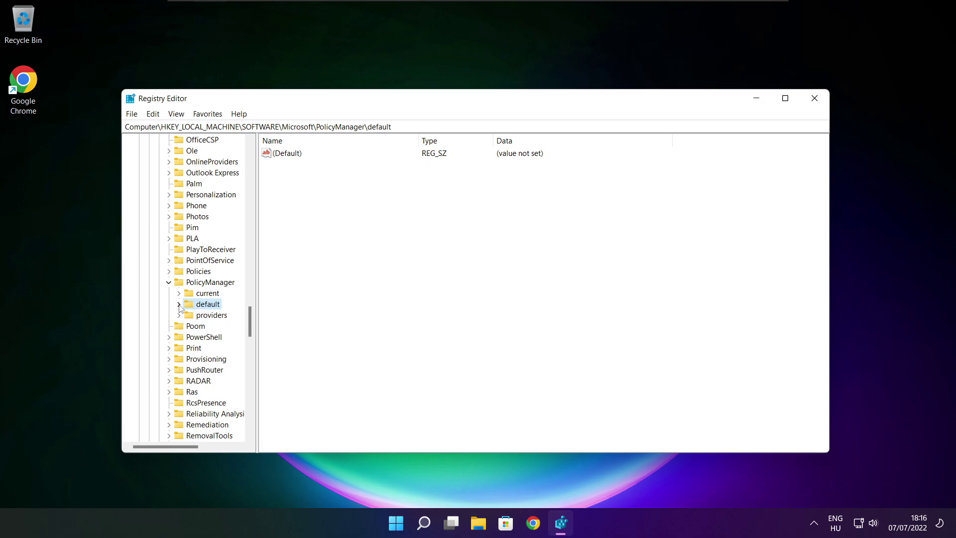
left_click(179, 304)
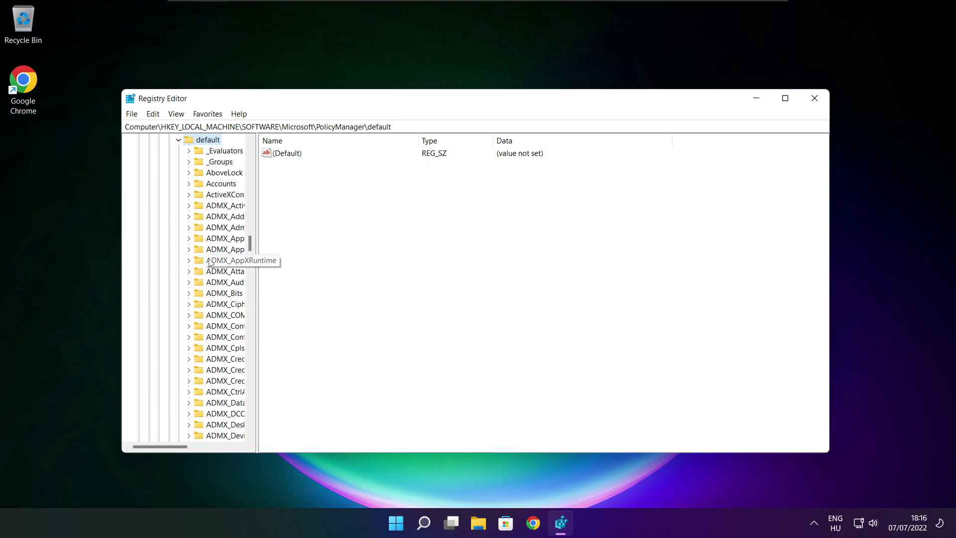
Step: Expand ApplicationManagement and select the AllowGameDVR key, showing its value of 1
scroll(224, 225, "down", 7)
scroll(221, 219, "down", 20)
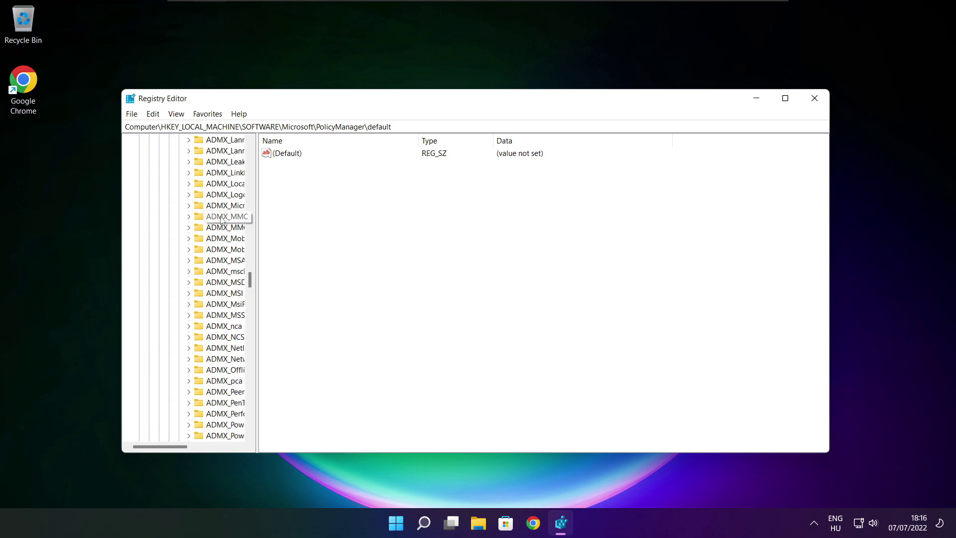
scroll(222, 219, "down", 3)
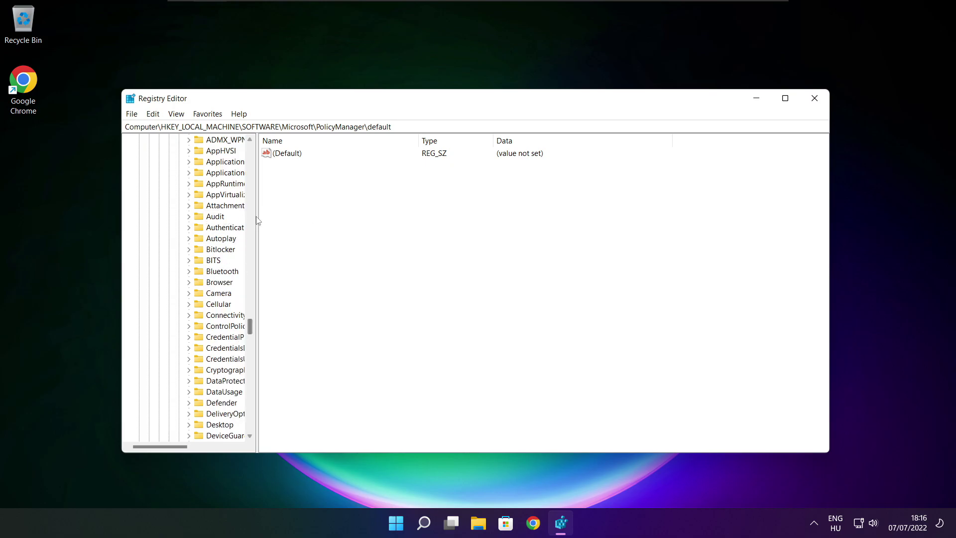
left_click_drag(257, 217, 316, 218)
scroll(280, 219, "up", 1)
left_click(222, 206)
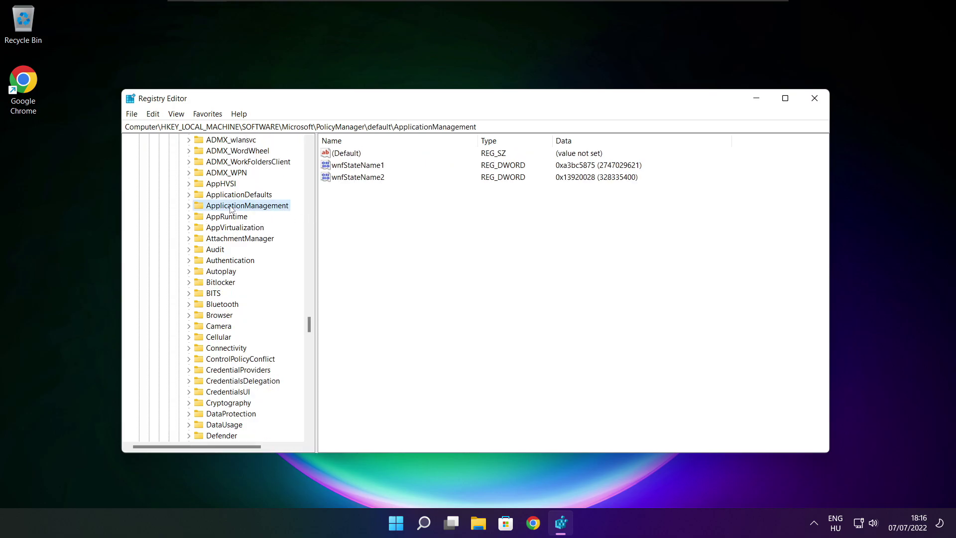
left_click(189, 206)
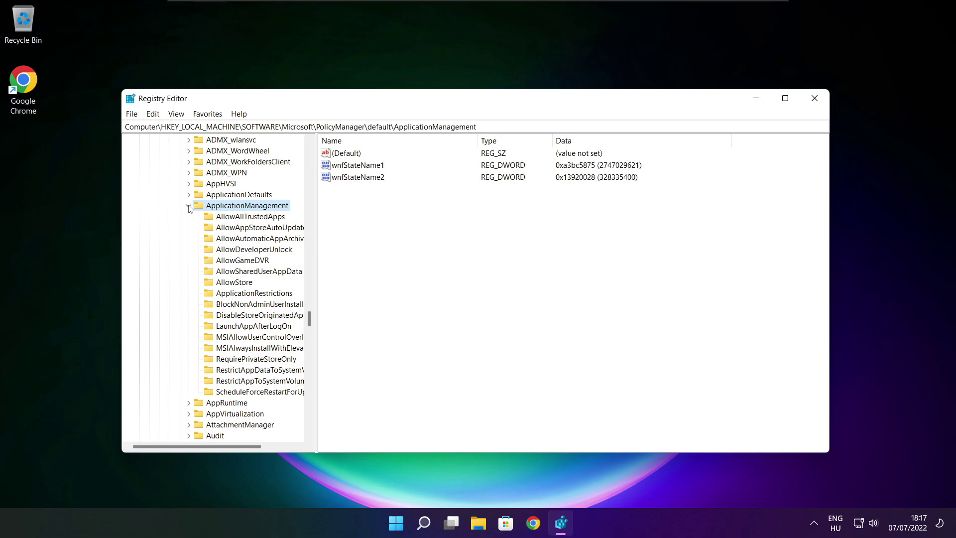
left_click_drag(316, 250, 328, 251)
left_click(253, 263)
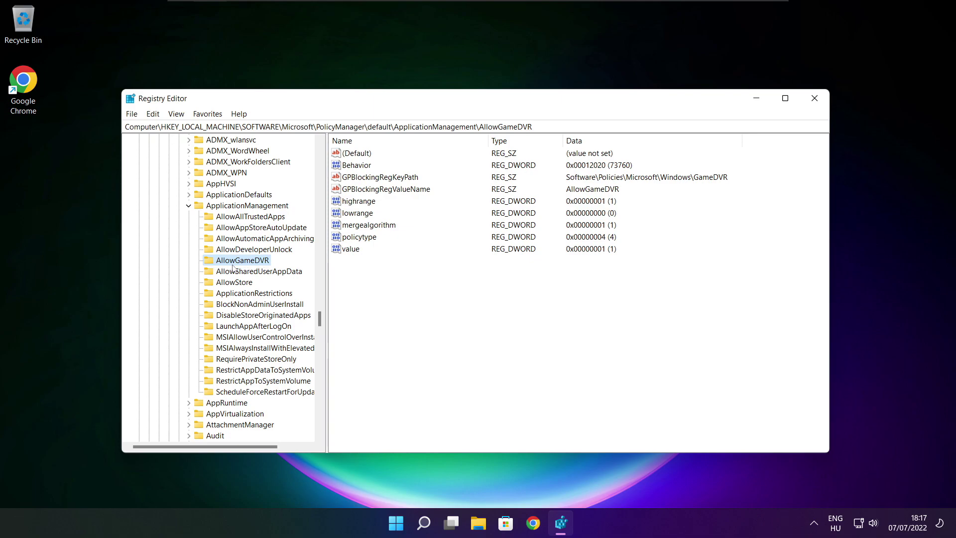
Step: Set AllowGameDVR's 'value' entry data to 0 and close Registry Editor
left_click(351, 249)
double_click(351, 249)
left_click_drag(268, 160, 485, 199)
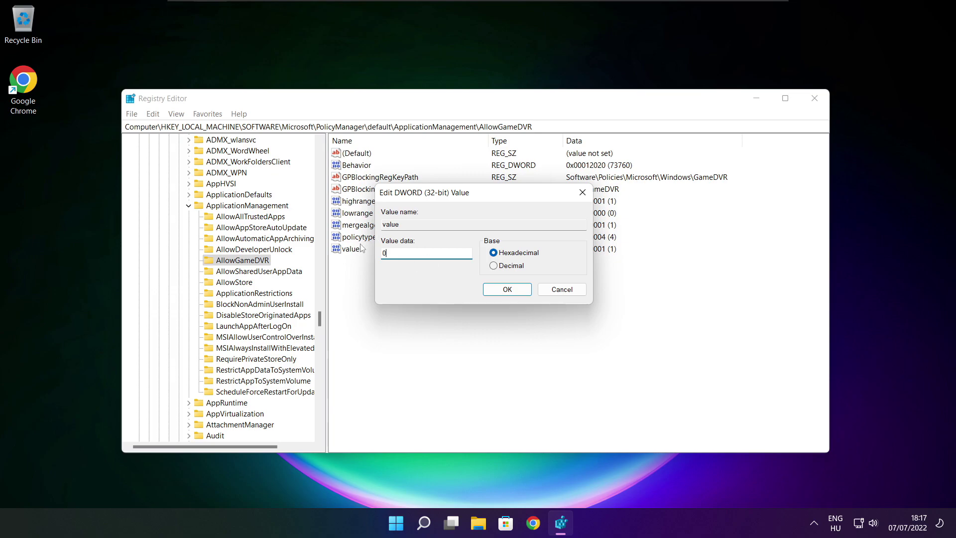
left_click(508, 290)
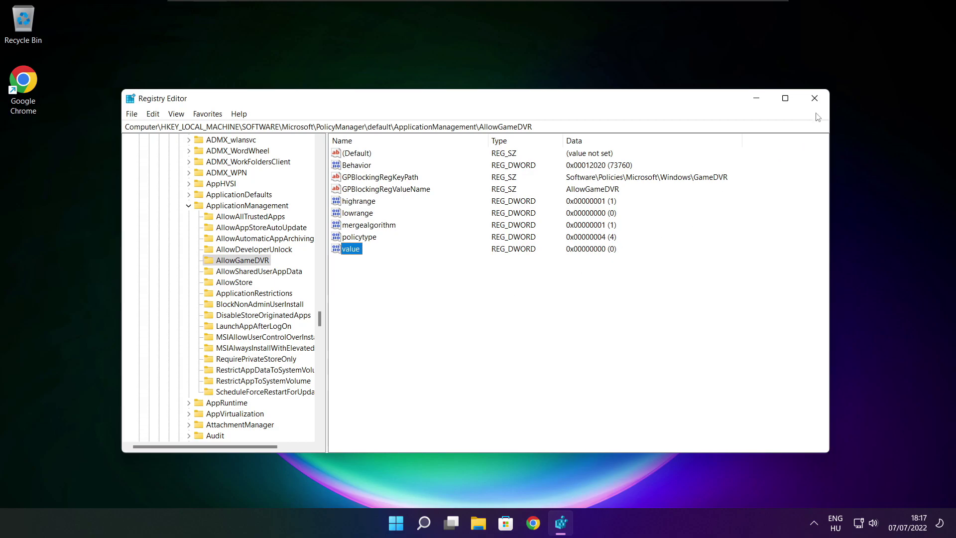
left_click(816, 99)
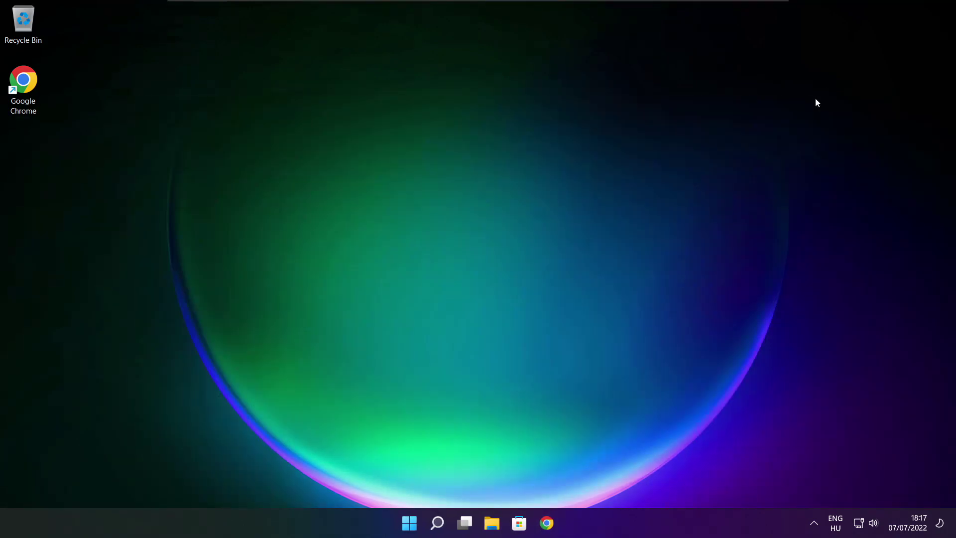
Step: Download dxwebsetup.exe from Chrome's DirectX End-User Runtime page and run it
left_click(549, 523)
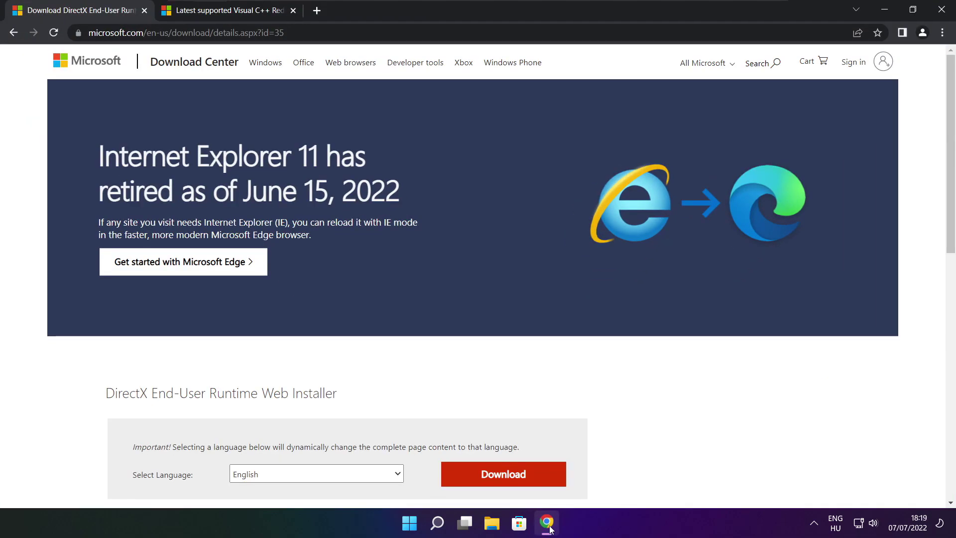
left_click(291, 33)
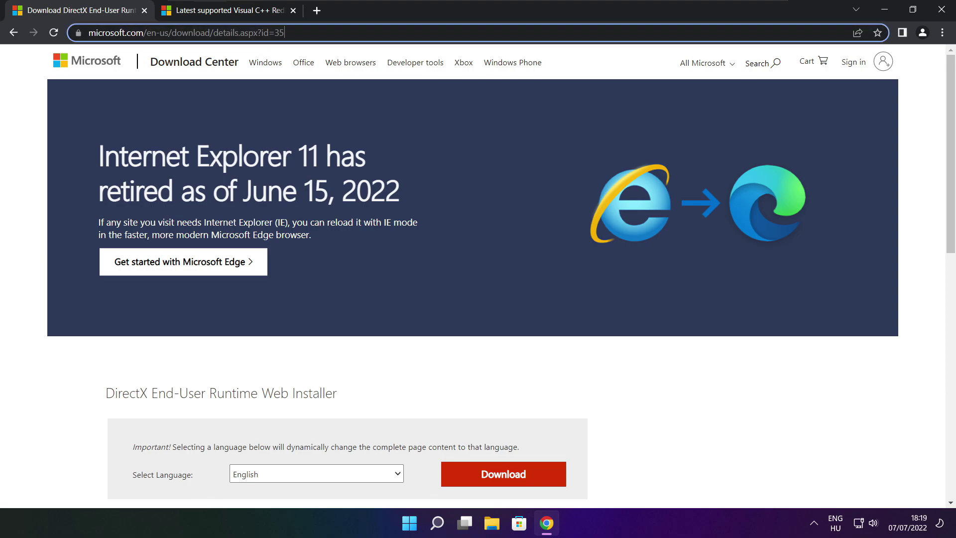
mouse_move(285, 33)
left_mouse_down()
mouse_move(88, 33)
mouse_move(285, 33)
left_mouse_up()
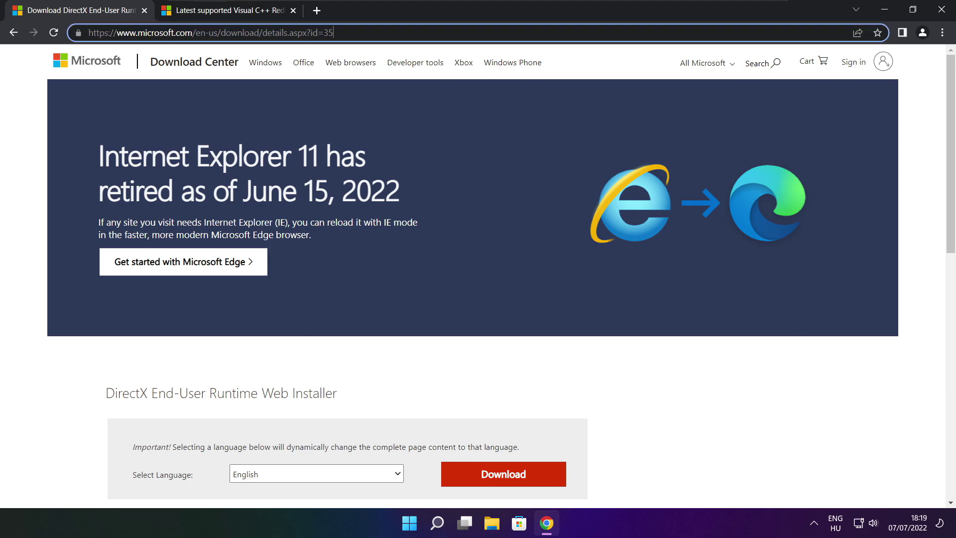
left_click(342, 355)
scroll(352, 211, "down", 4)
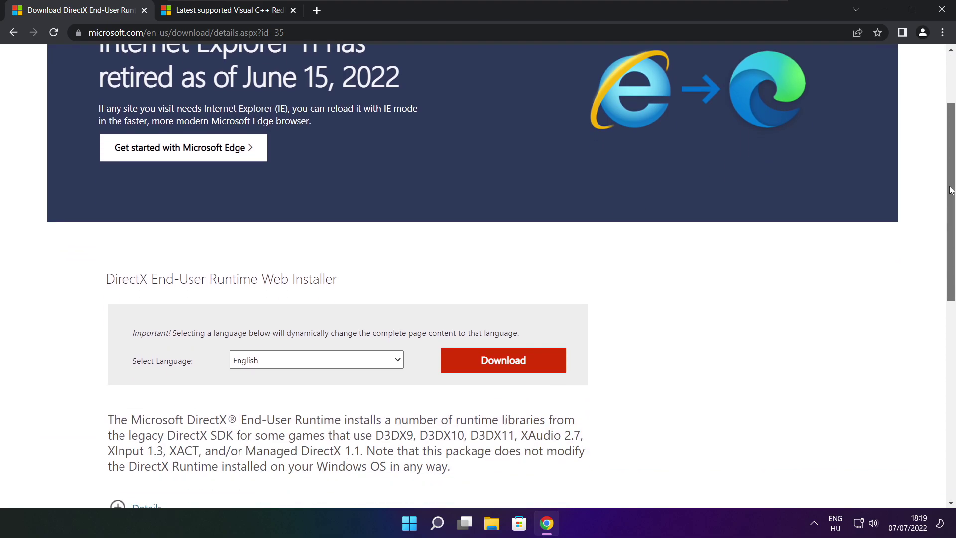
left_click_drag(352, 208, 406, 209)
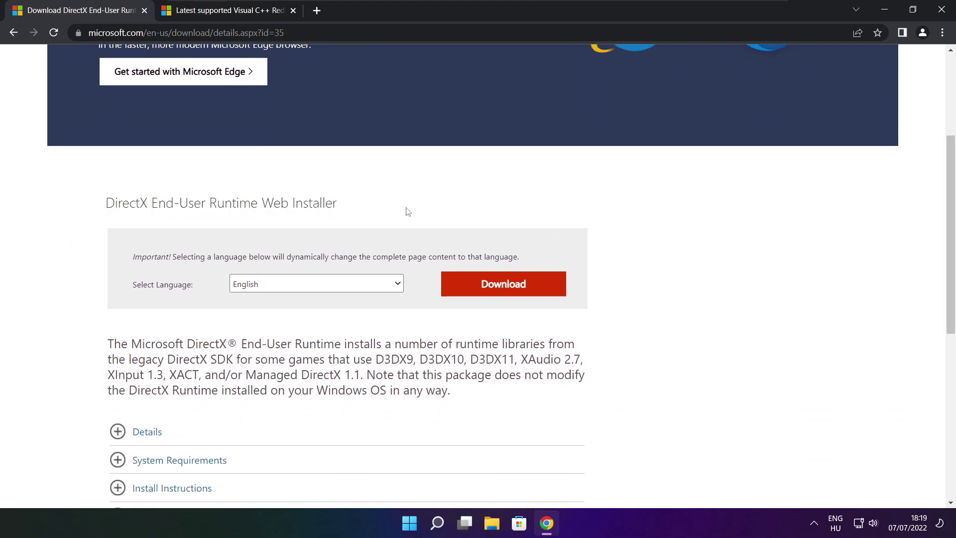
left_click(507, 287)
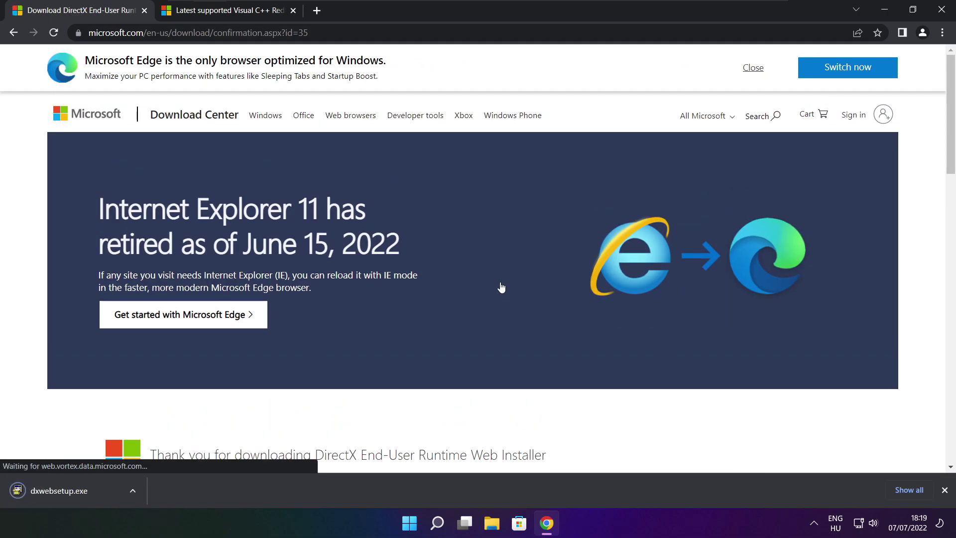
left_click(90, 491)
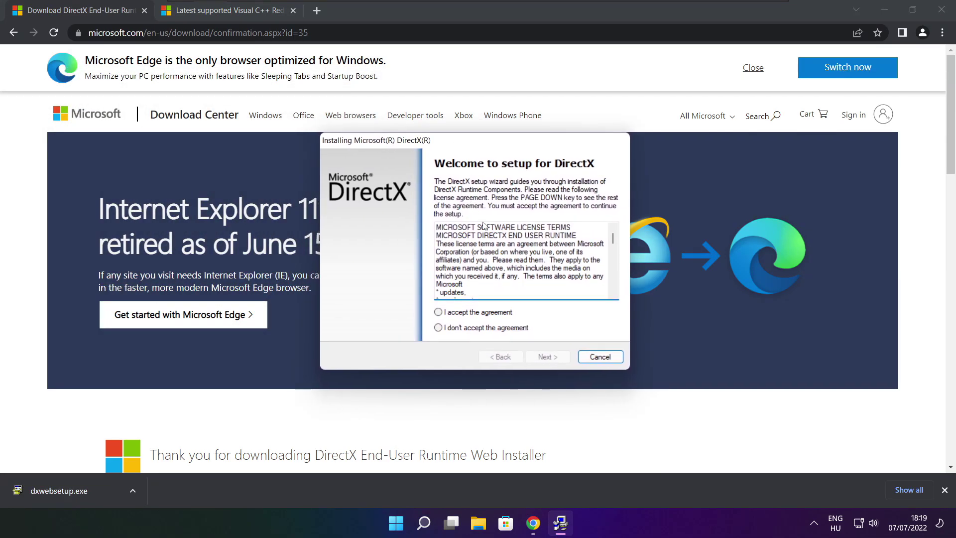
Step: Accept the DirectX license, decline the Bing Bar, install the components and finish
left_click_drag(614, 239, 612, 288)
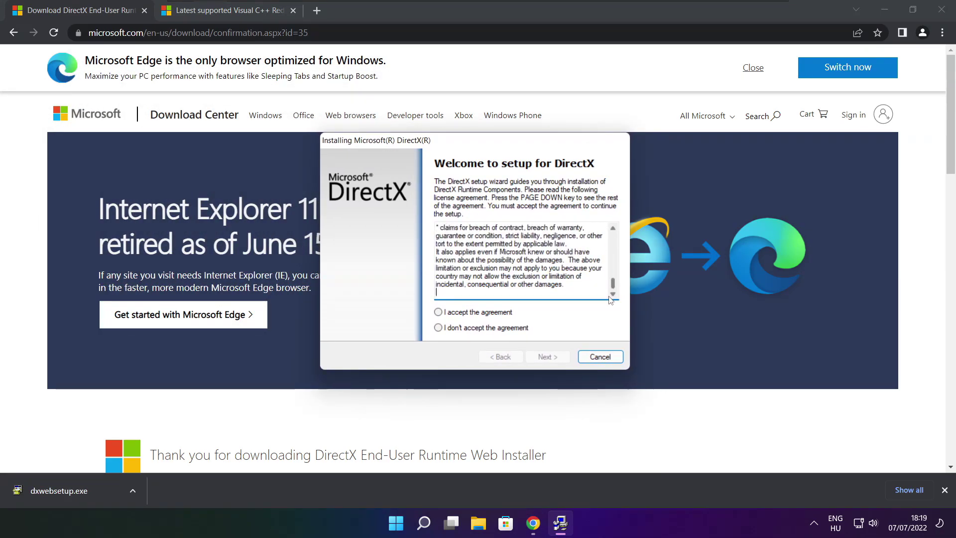
left_click(454, 313)
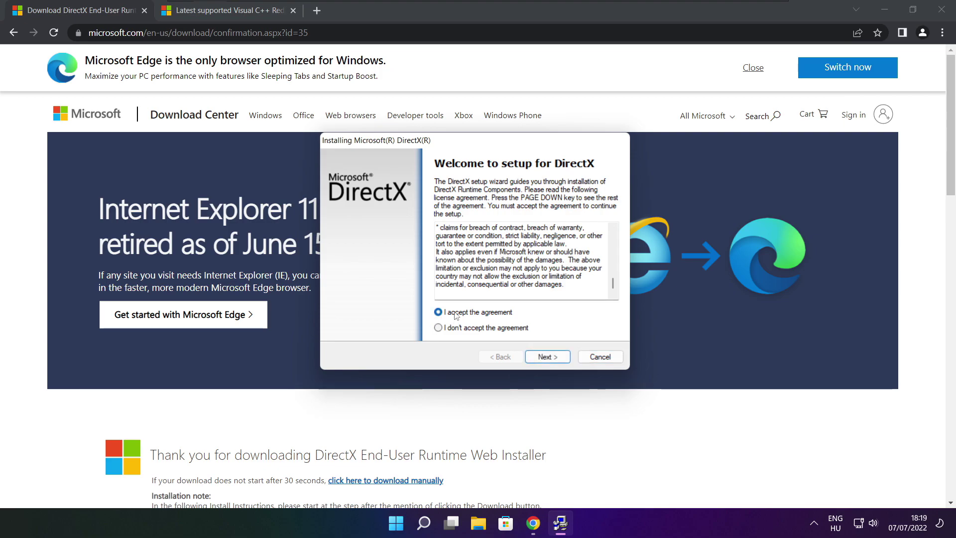
left_click(551, 359)
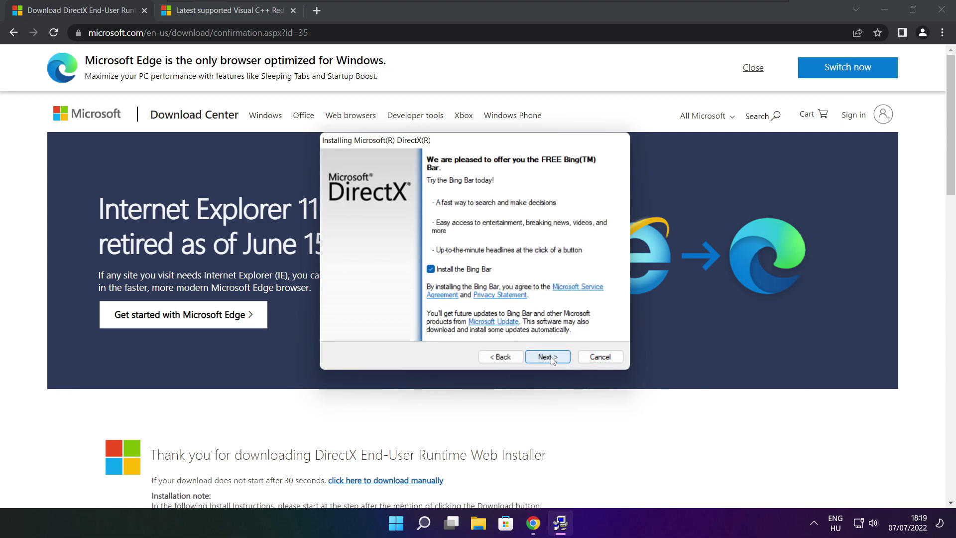
left_click(431, 269)
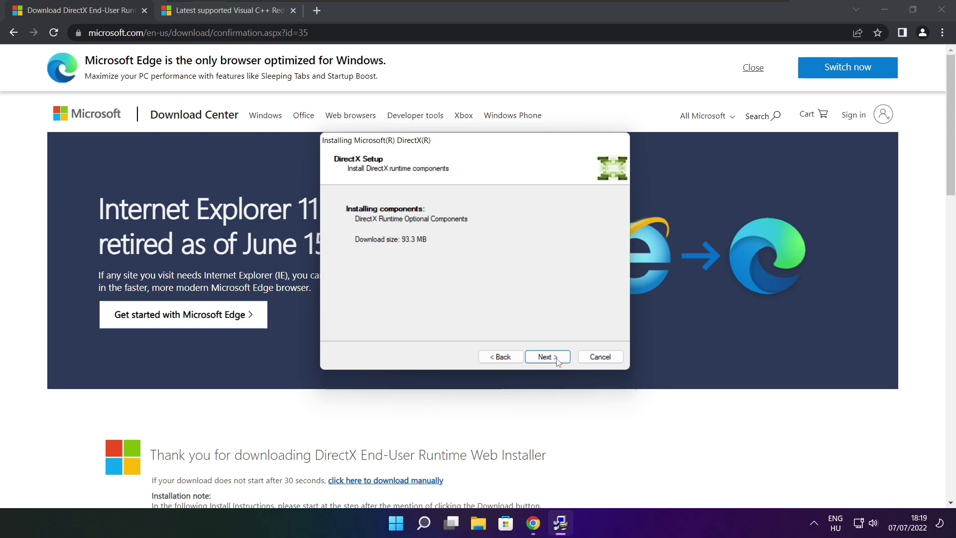
left_click(549, 361)
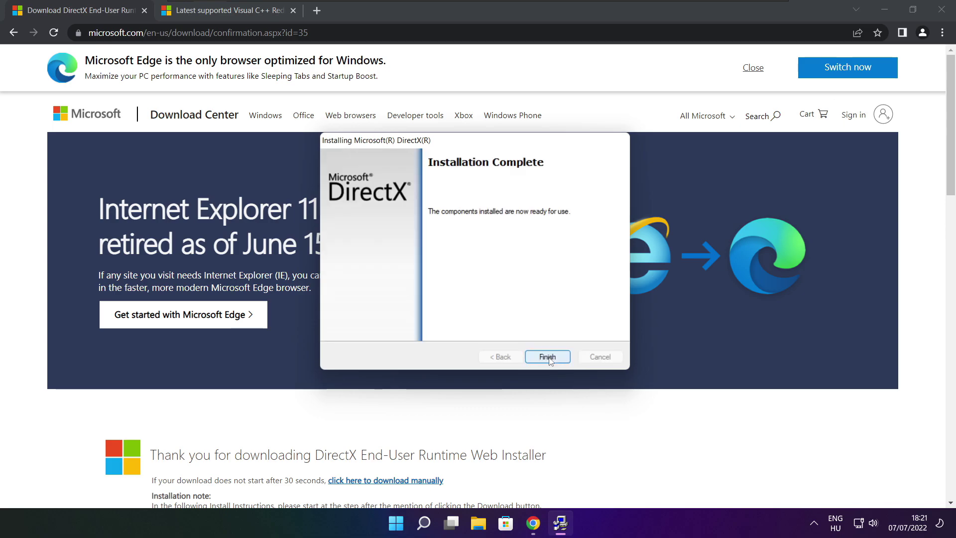
left_click(553, 357)
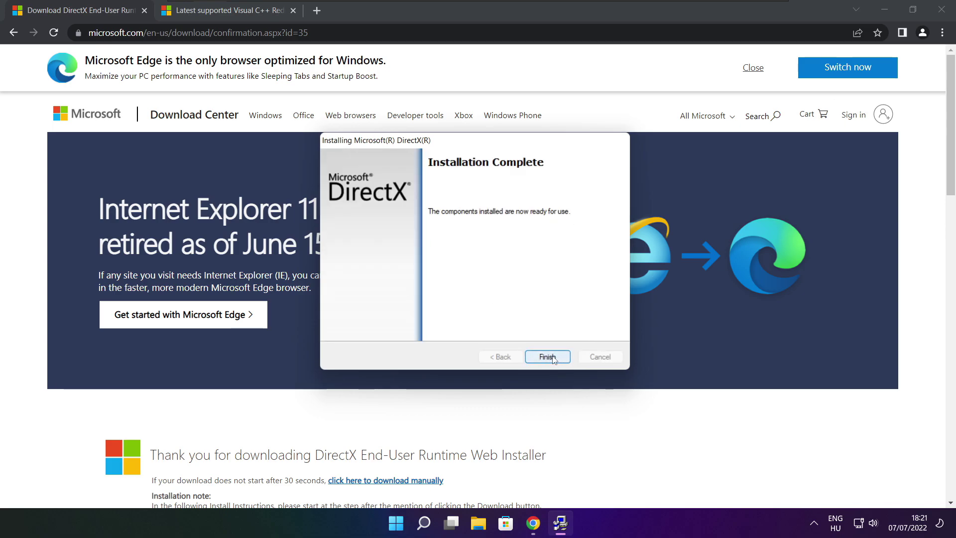